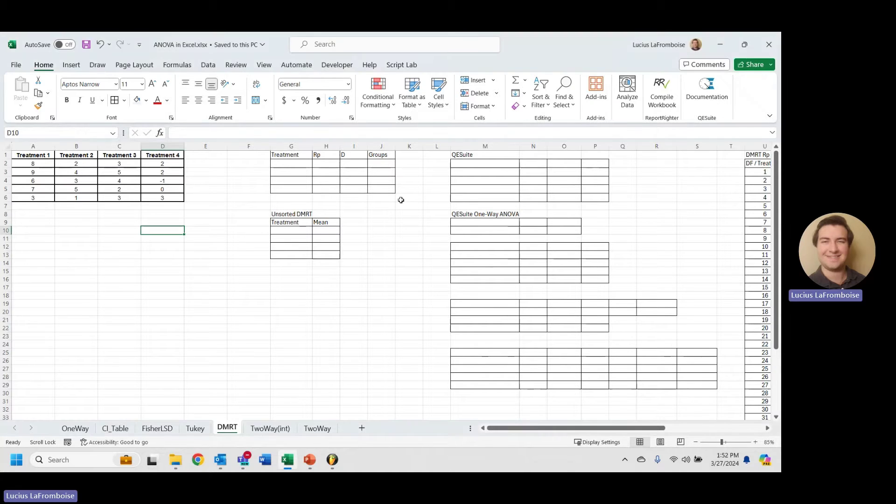
List Treatment 1–4 in G10 with =TRANSPOSE(A1:D1)
click(290, 167)
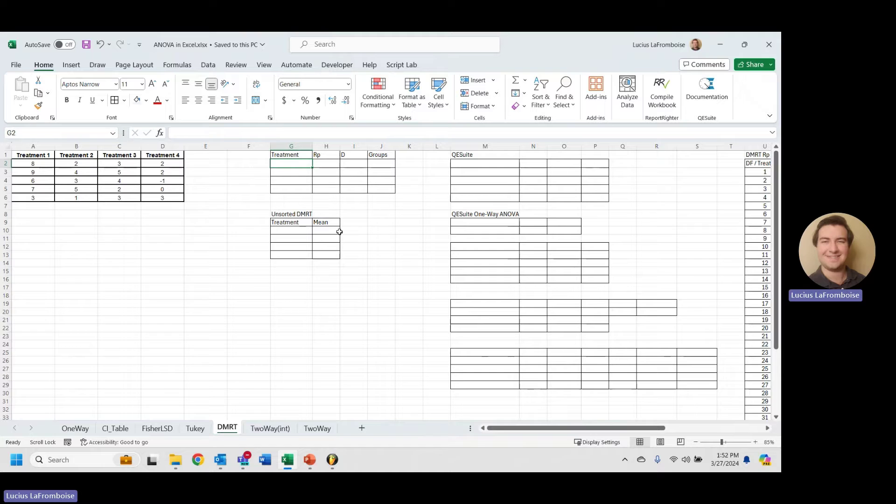
click(287, 228)
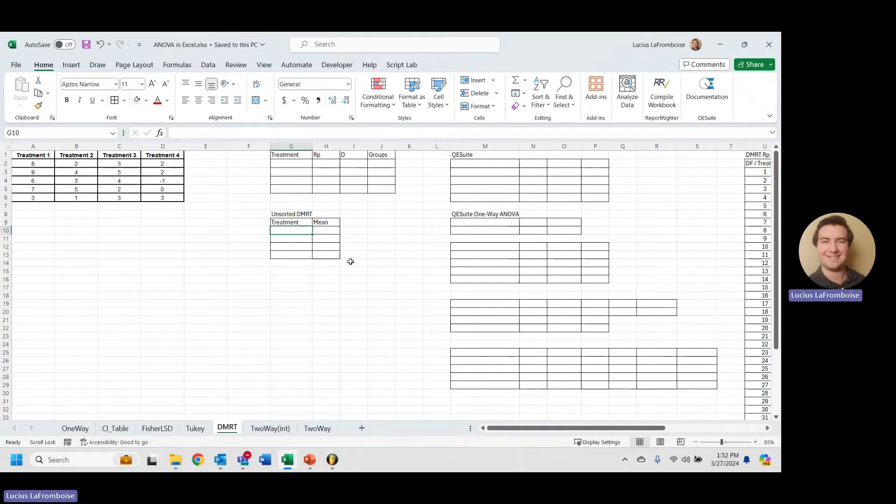
text(=TRANSPOSE()
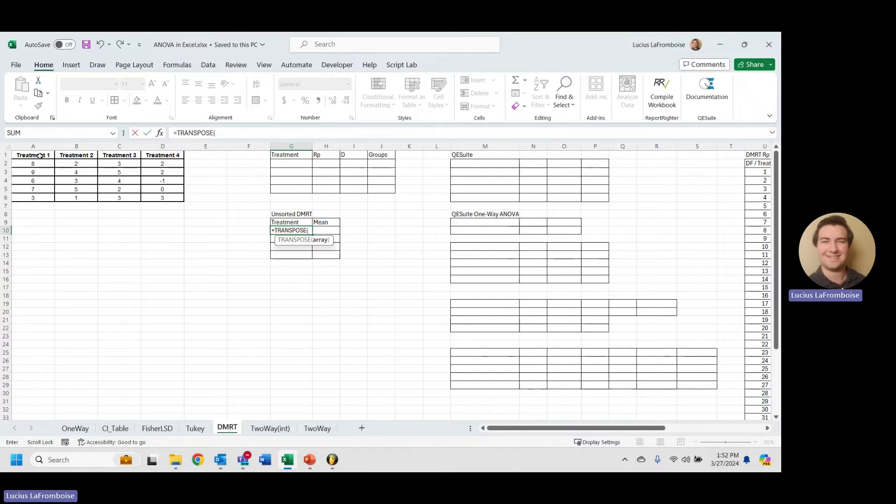
drag(33, 155, 163, 155)
key(Return)
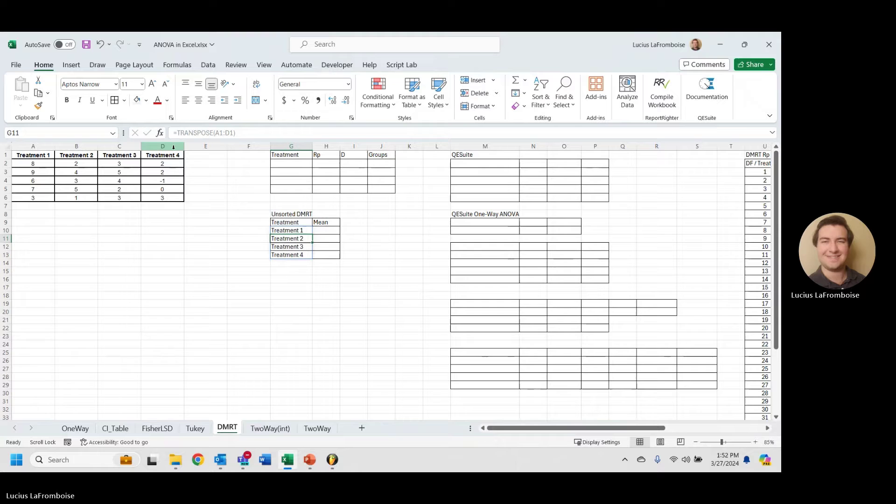
Enter =AVERAGE(FILTER($A$2:$D$6,$A$1:$D$1=G10)) in H10 for Treatment 1's mean of 6.6
click(324, 229)
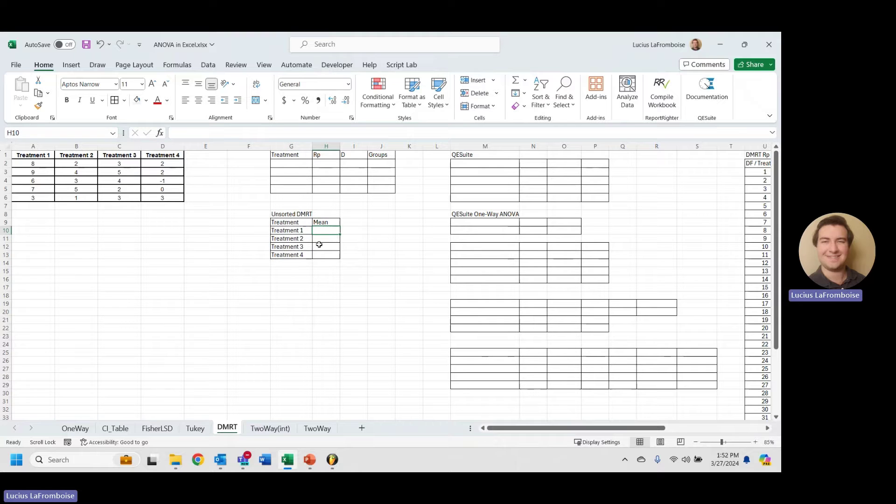
text(=)
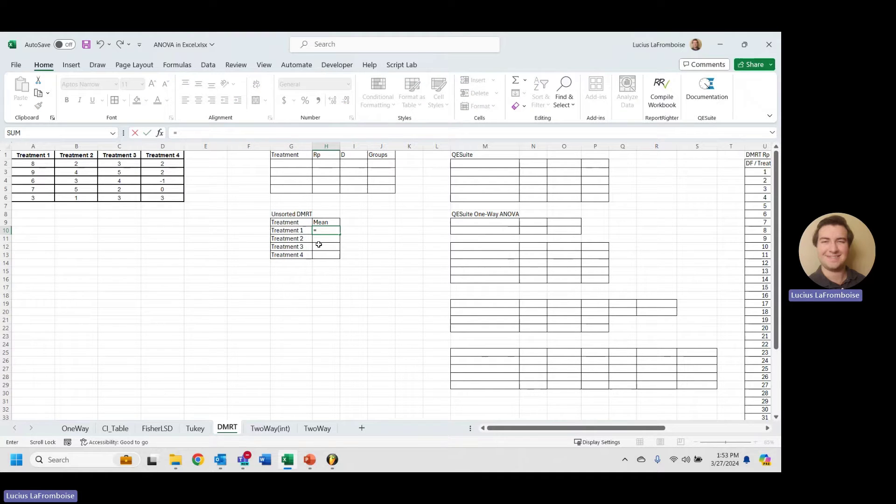
text(AVERAGE(F)
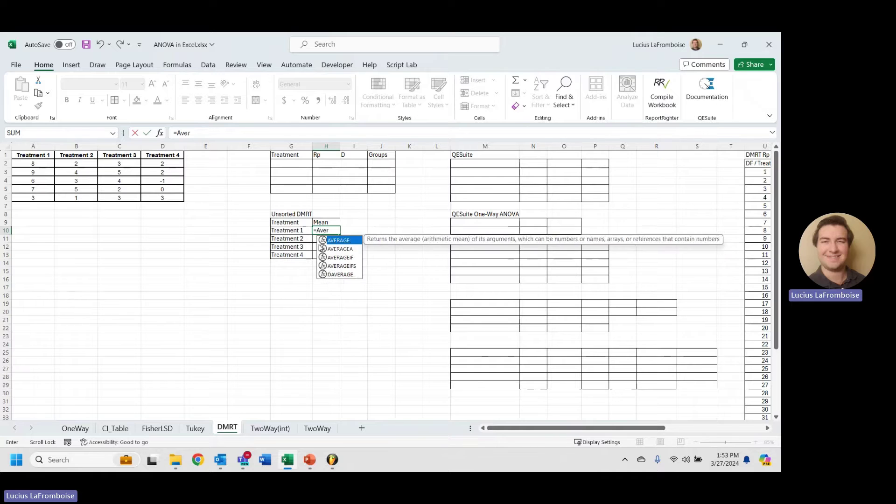
text(ILTER()
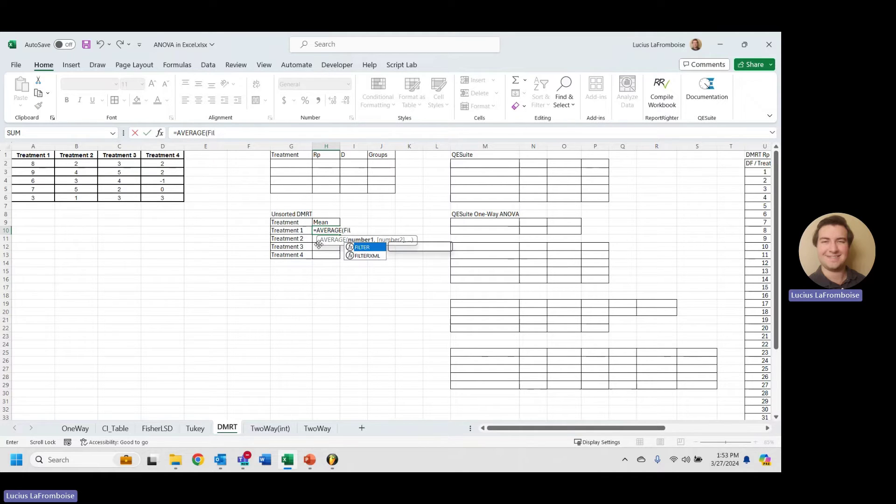
drag(47, 165, 172, 198)
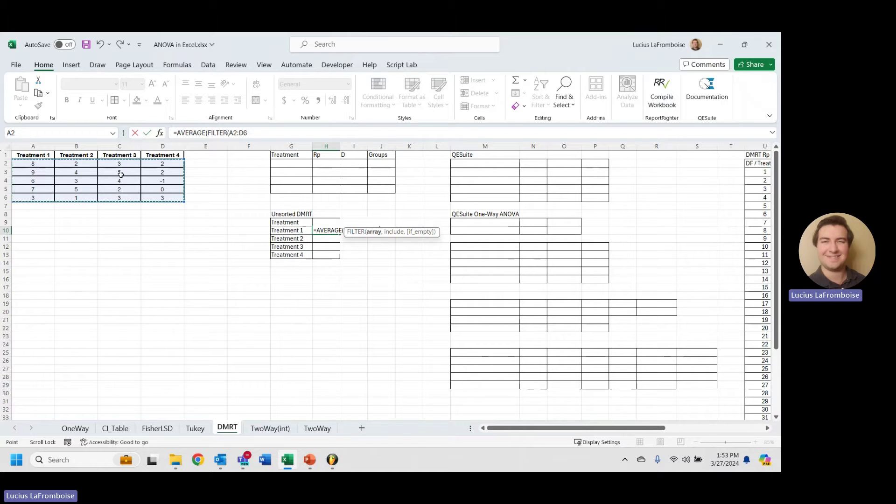
text(,)
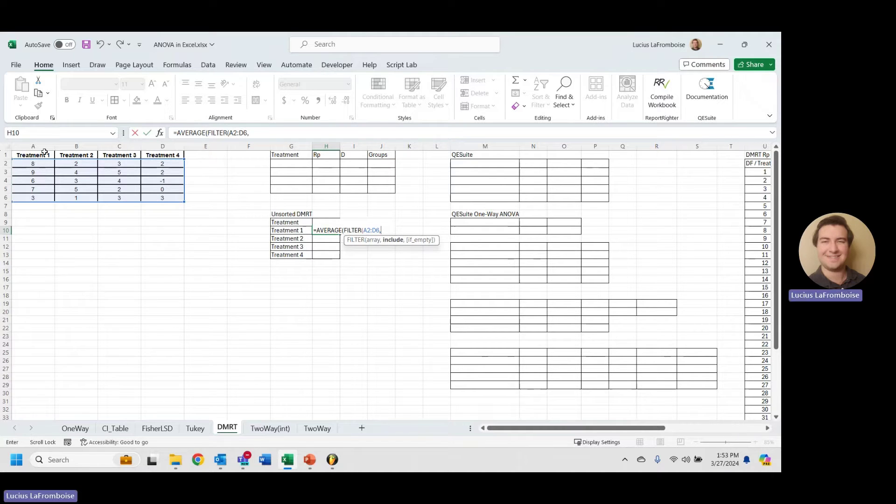
drag(42, 155, 161, 146)
key(F4)
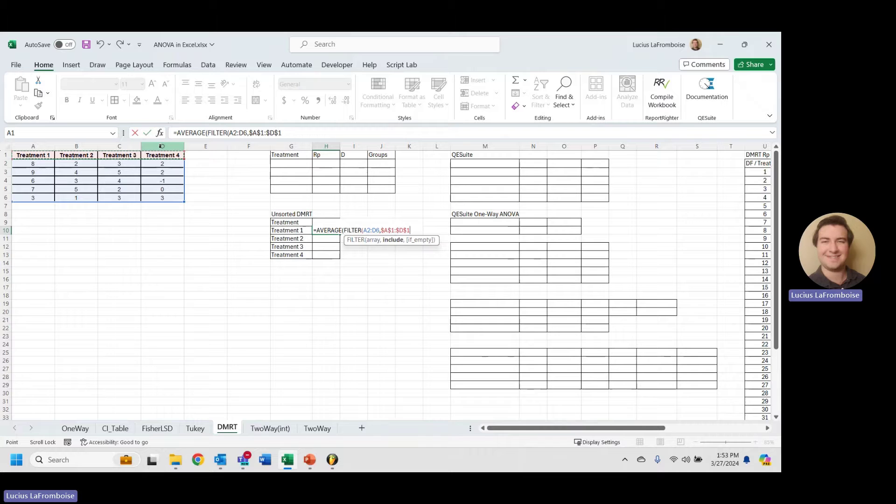
text(=)
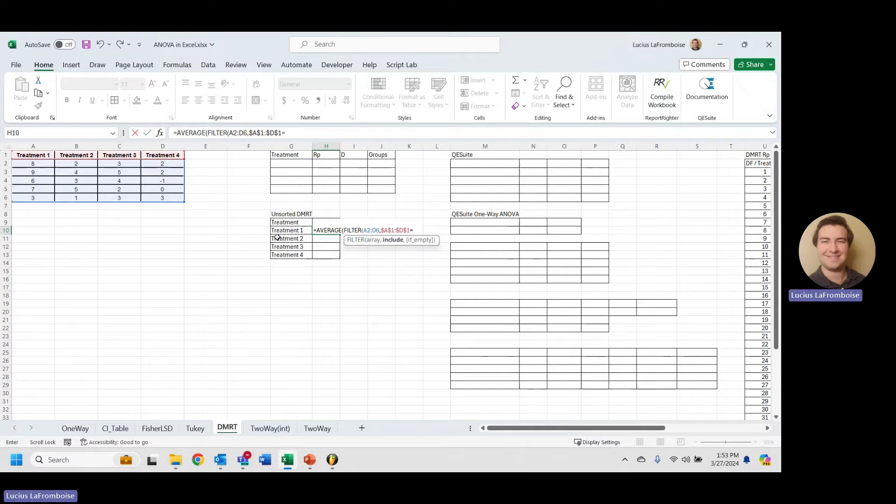
click(288, 229)
click(236, 134)
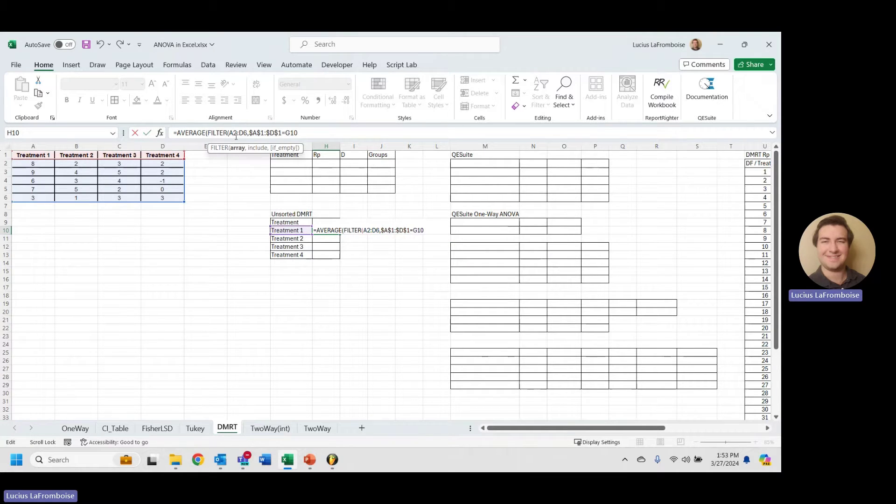
double_click(235, 133)
key(F4)
click(340, 134)
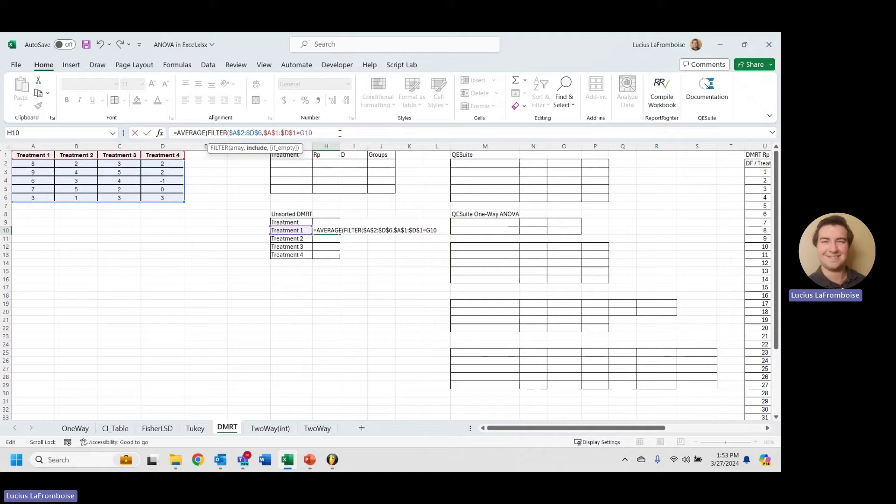
key(Return)
key(Return)
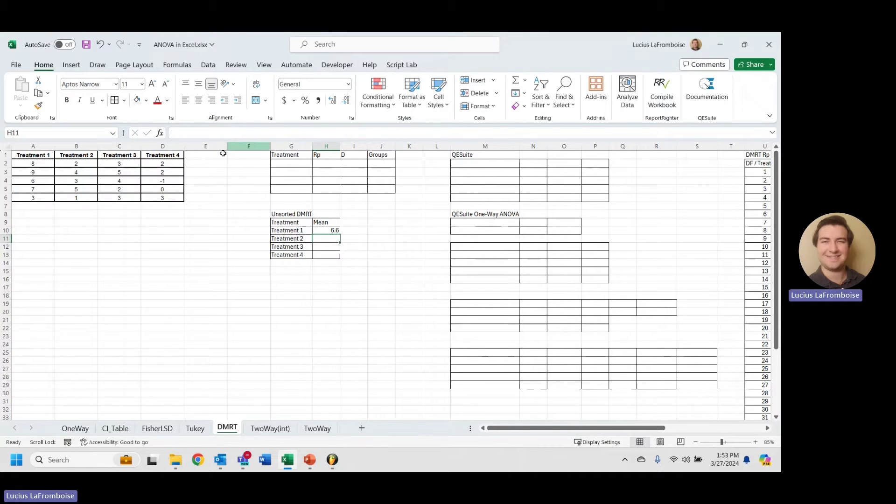
Copy the mean formula down so Treatments 2–4 show 3, 3.4 and 1.2
click(334, 231)
double_click(340, 234)
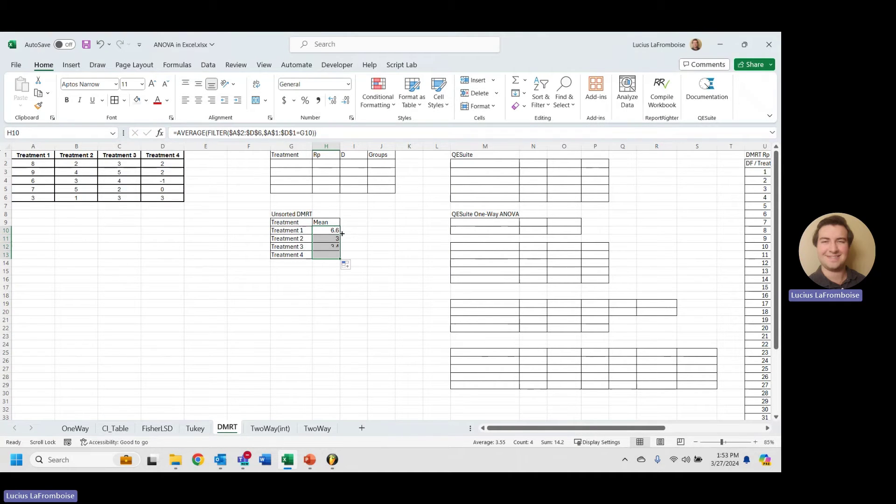
click(446, 275)
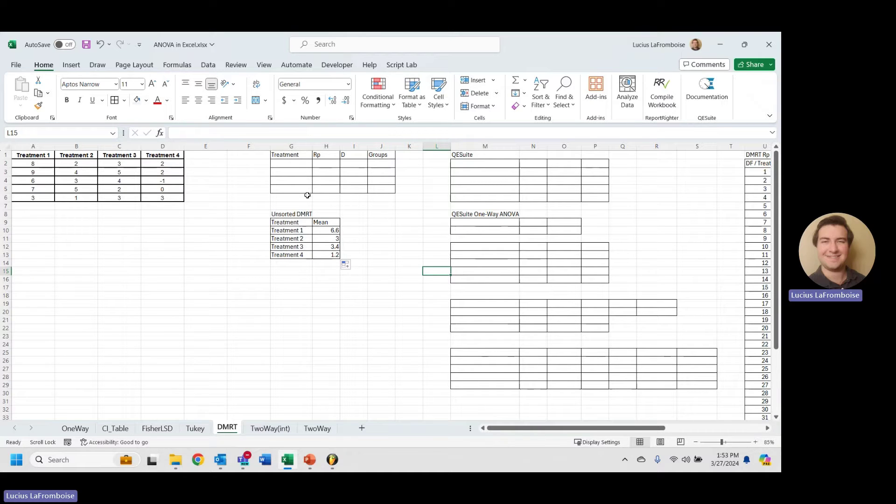
Enter =SORTBY(G10#,H10:H13,-1) in G2, ranking Treatments 1, 3, 2, 4 by descending mean
click(302, 162)
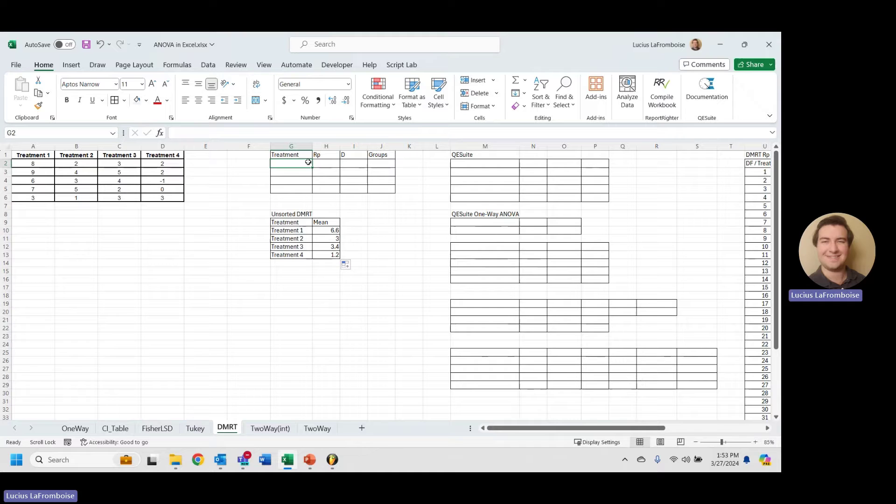
text(=SORT)
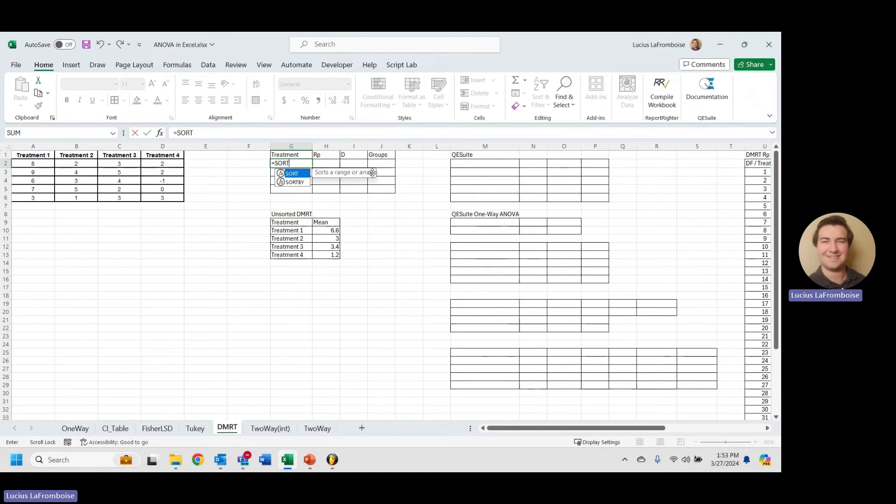
text(BY()
drag(294, 231, 296, 255)
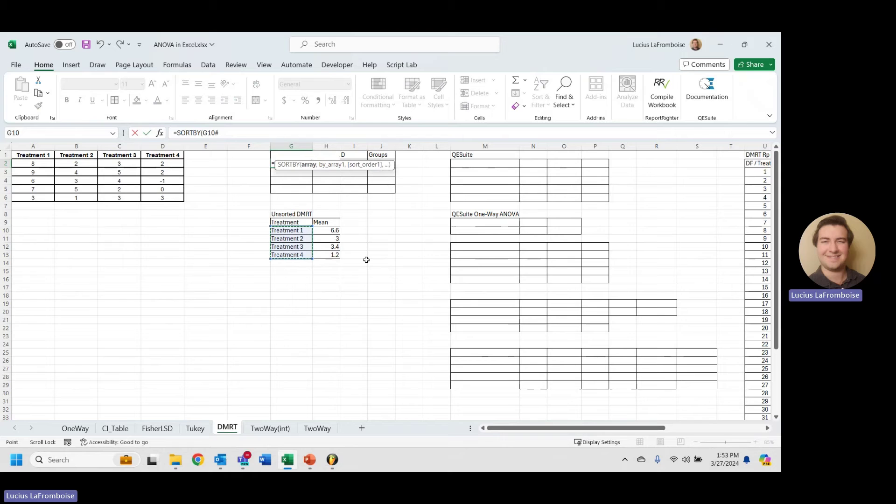
text(,)
drag(330, 229, 329, 256)
text(,-1)
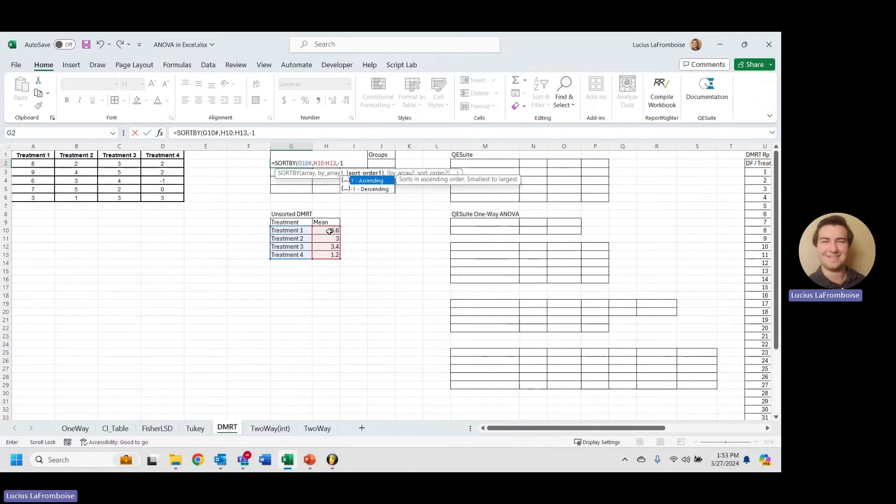
key(Return)
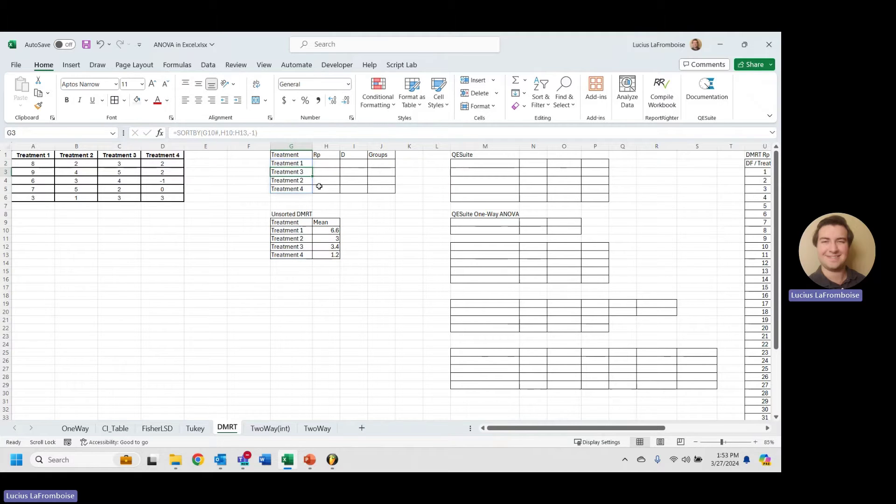
click(353, 196)
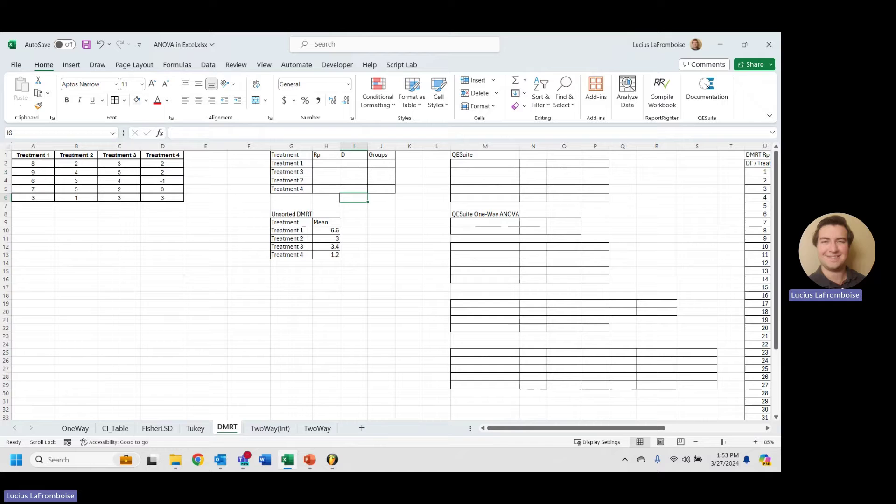
Begin an Rp entry in H2, then cancel it
click(326, 164)
drag(542, 427, 577, 427)
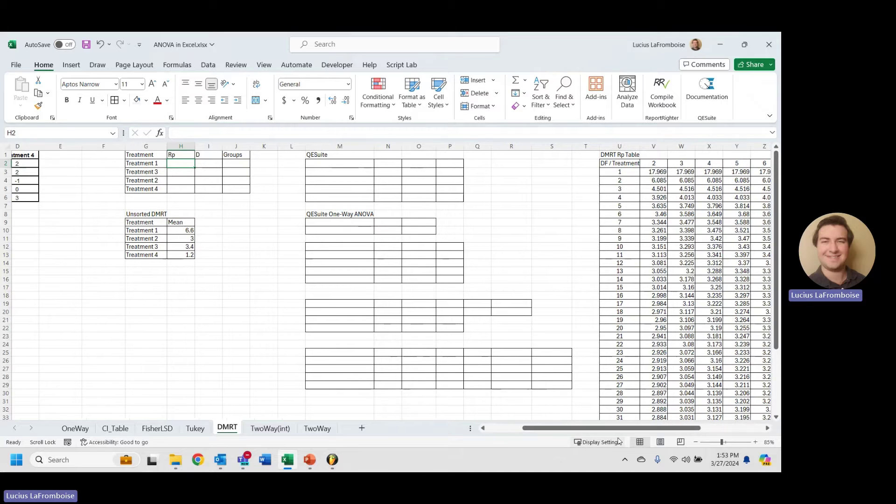
text(=)
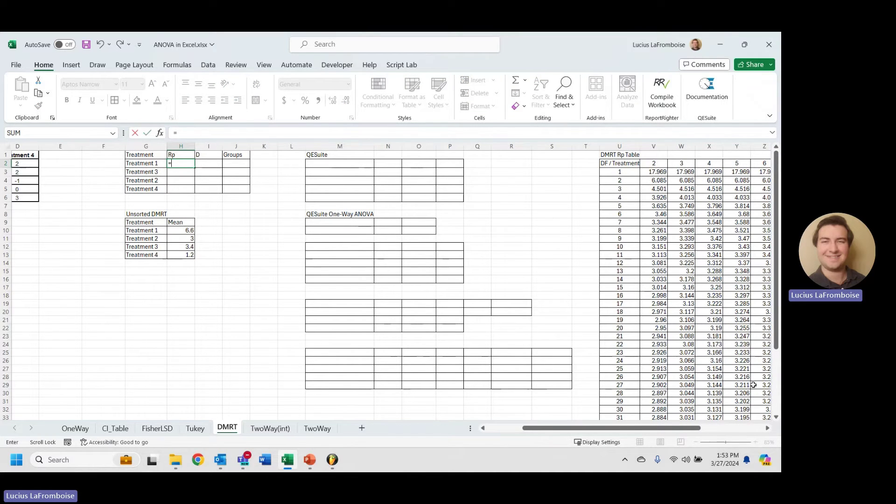
drag(642, 428, 649, 429)
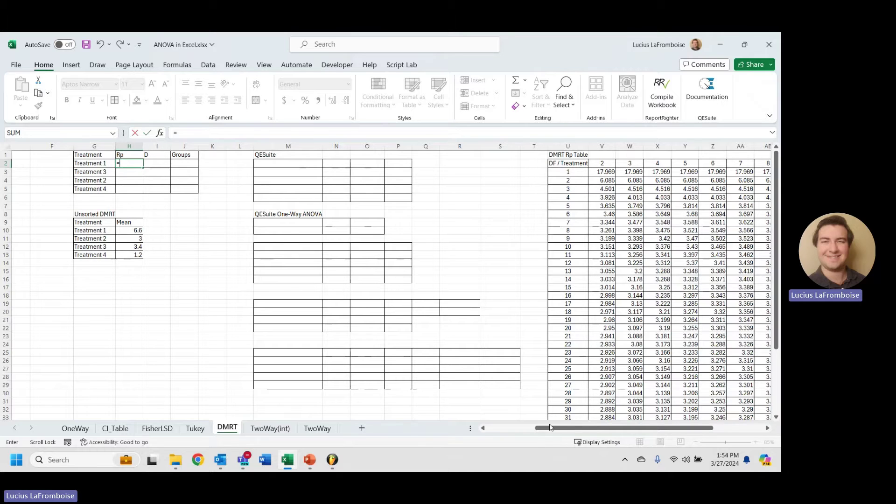
drag(552, 427, 502, 425)
key(Escape)
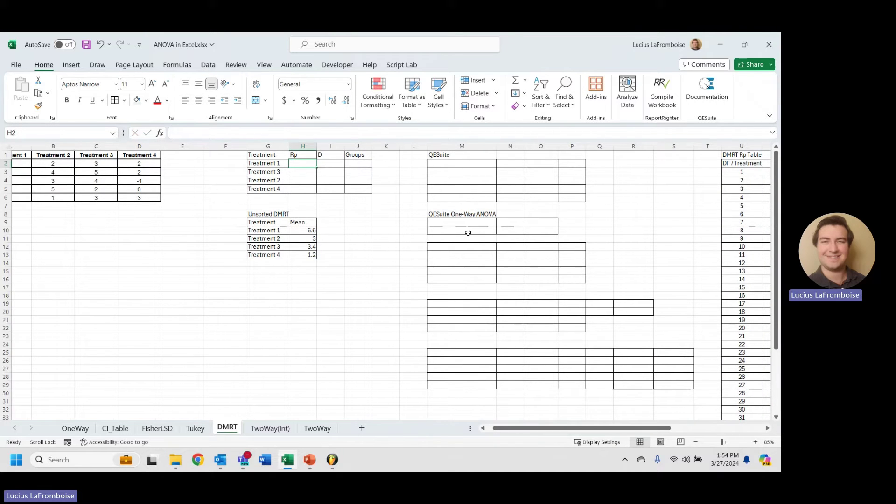
Enter =QE.ANOVAONEWAY(A1:D6) in M9, giving F = 8.55932 and error MS 2.95 on 16 DF
click(470, 221)
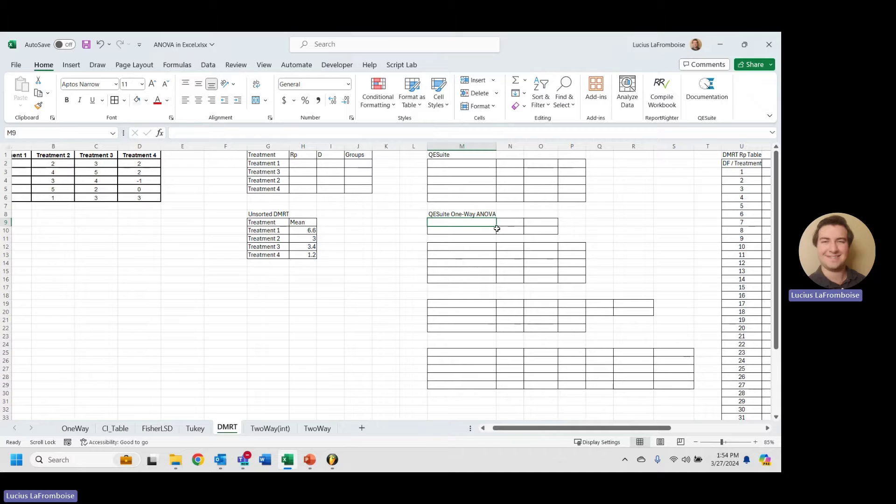
text(=qe.anova)
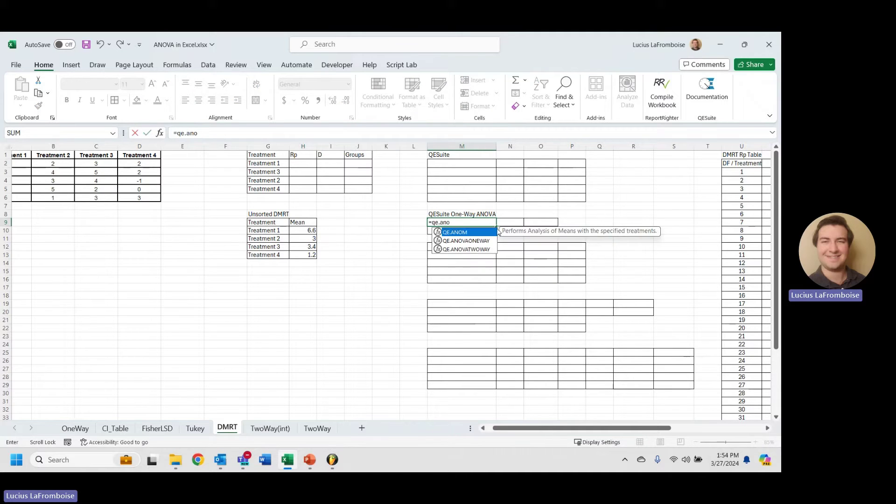
key(Tab)
drag(135, 198, 1, 153)
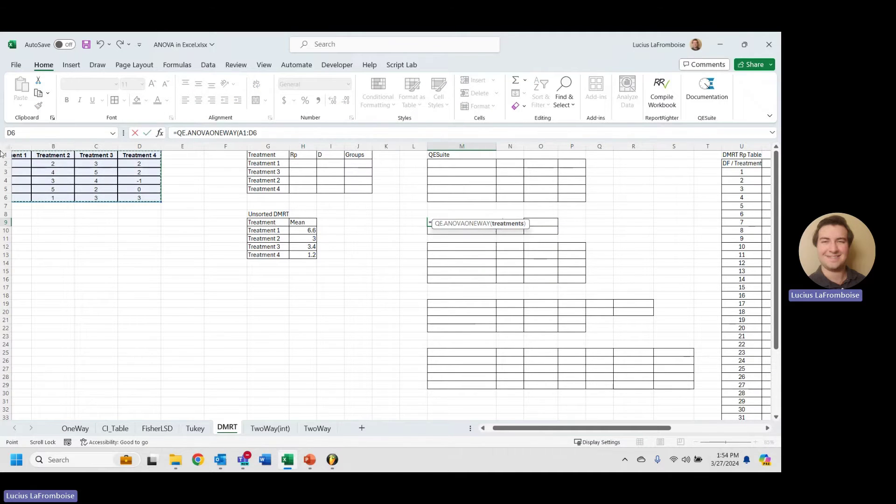
key(Return)
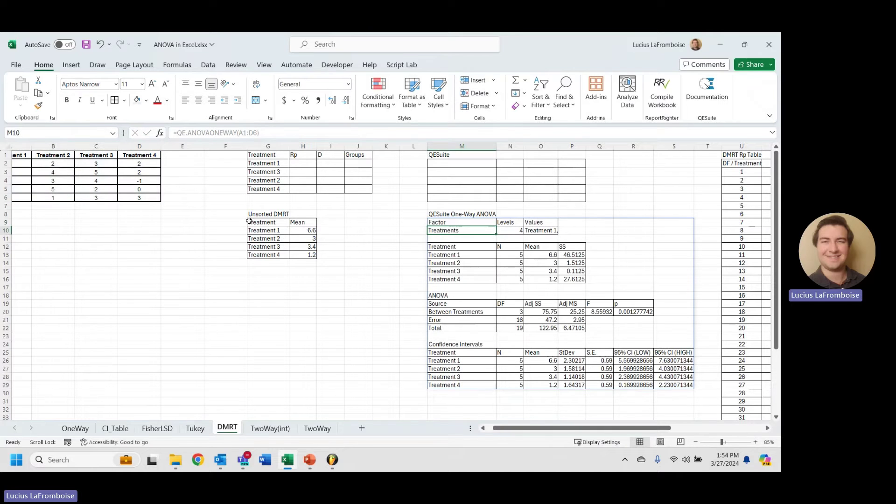
click(516, 320)
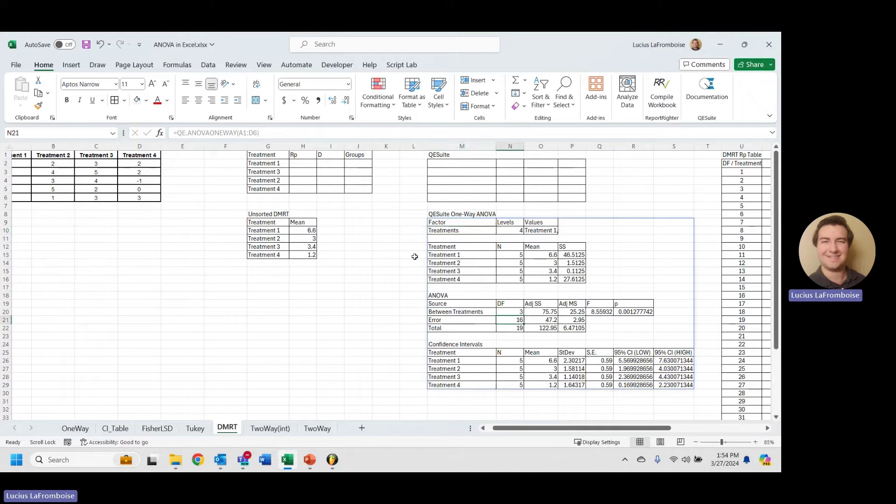
click(306, 165)
Type =INDEX(V3:AD42,N21, in H2 to look up Rp at the error DF row
text(=index)
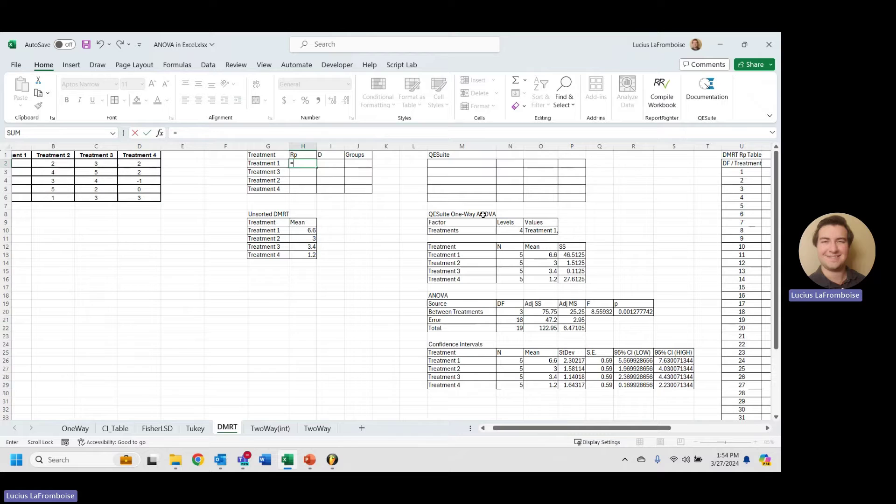
key(Tab)
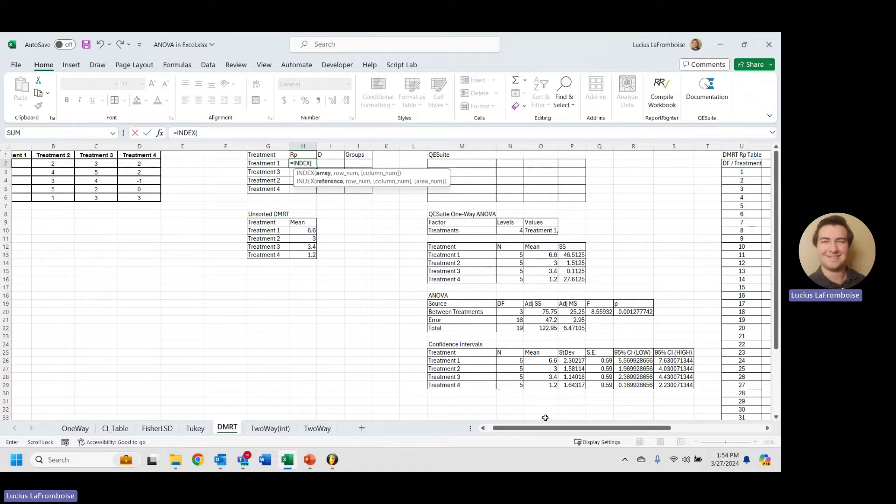
drag(551, 427, 609, 430)
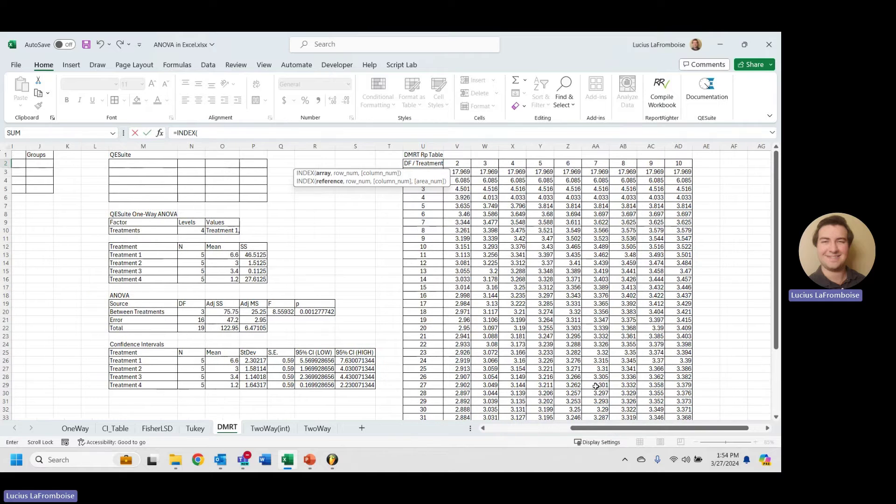
click(466, 174)
key(ctrl+shift+Right)
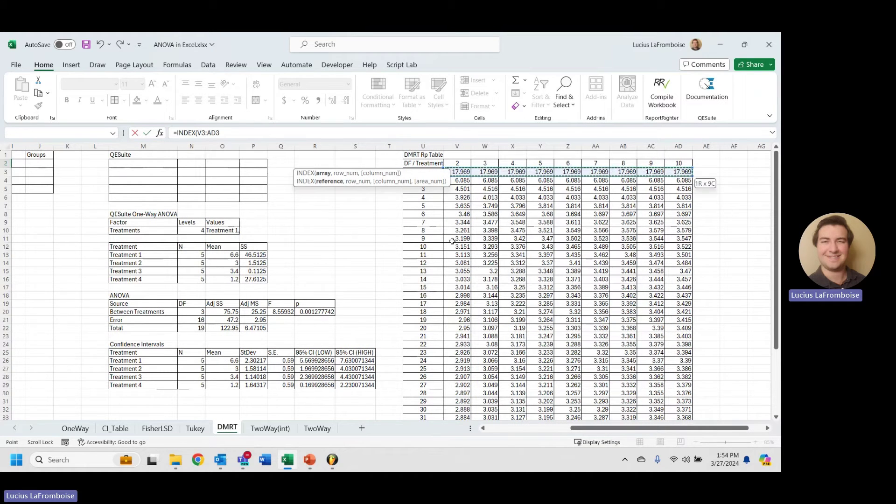
key(ctrl+shift+Down)
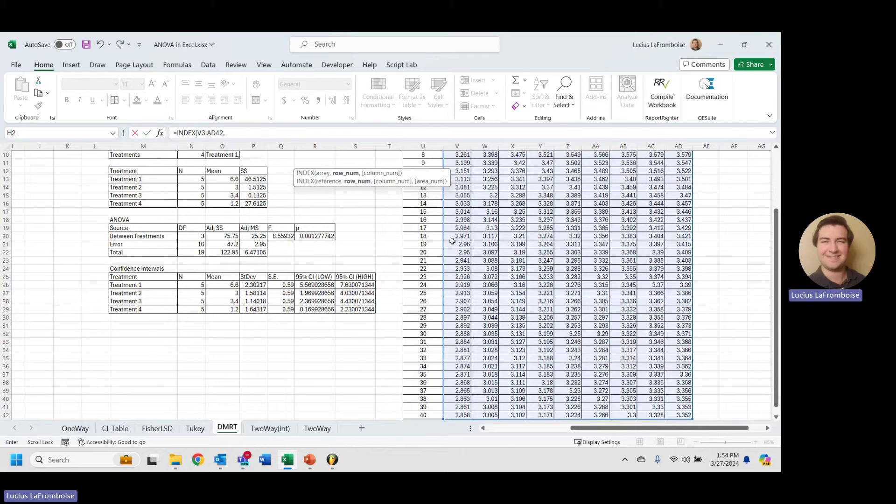
text(,)
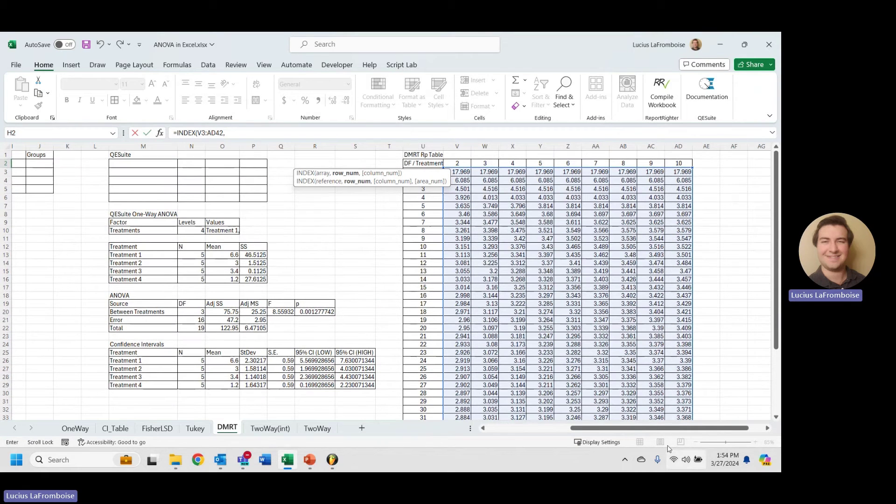
drag(655, 429, 643, 430)
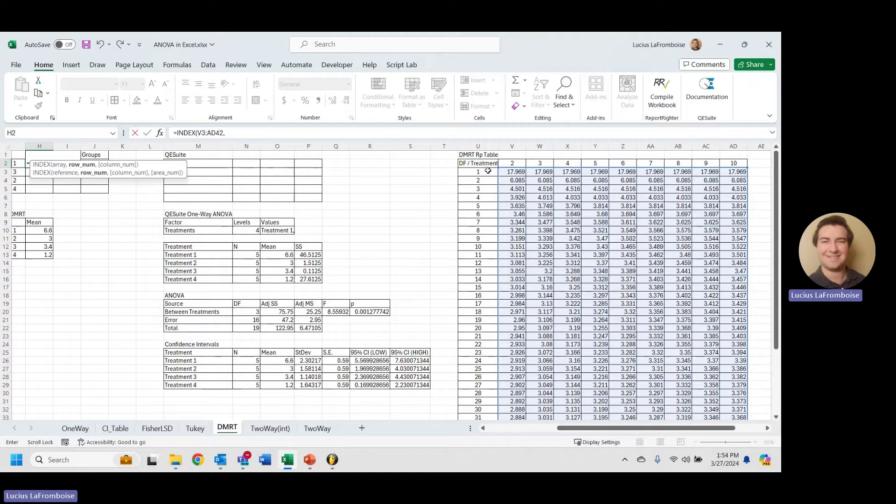
click(254, 321)
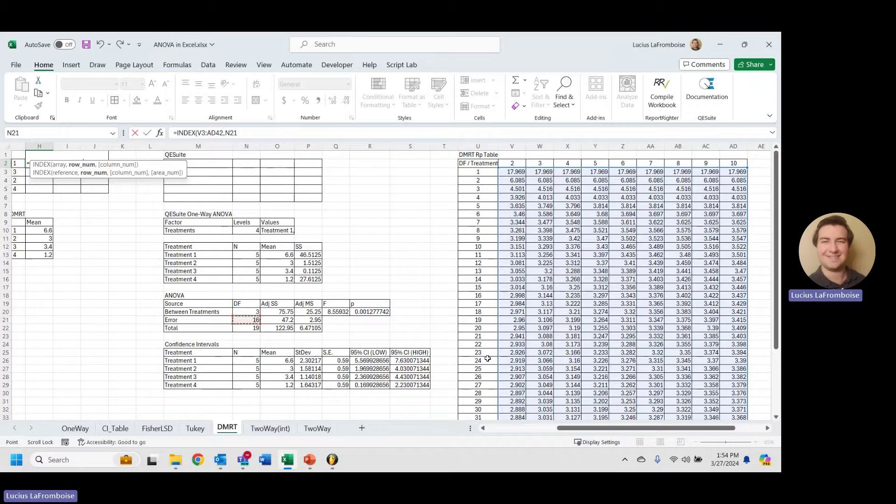
text(,)
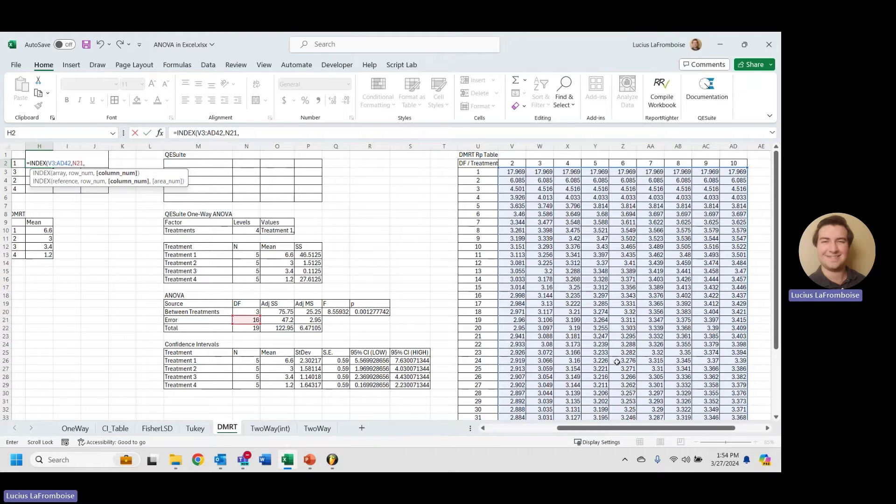
drag(617, 428, 571, 415)
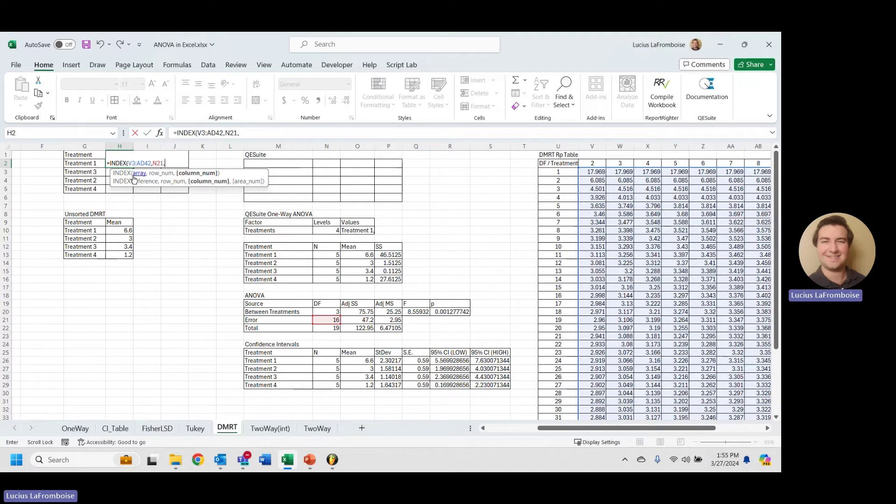
Use COUNTA(G2#) as the start of H2's INDEX column argument
text(OU)
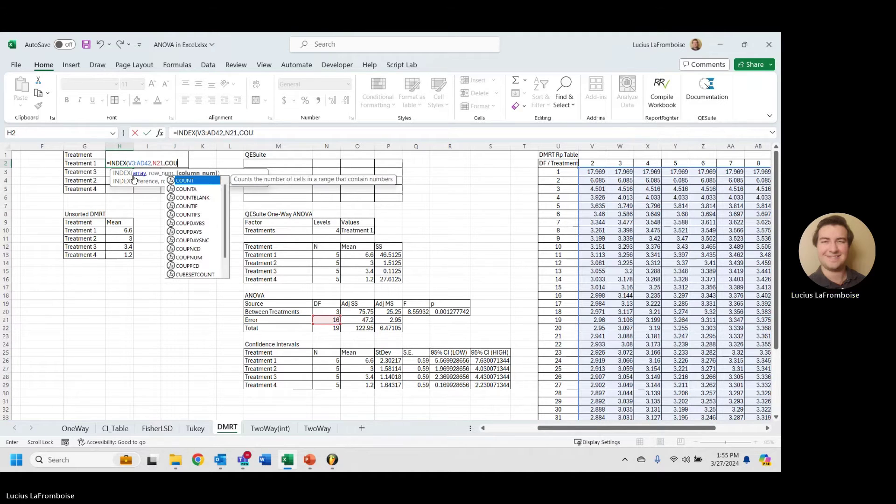
text(NTA()
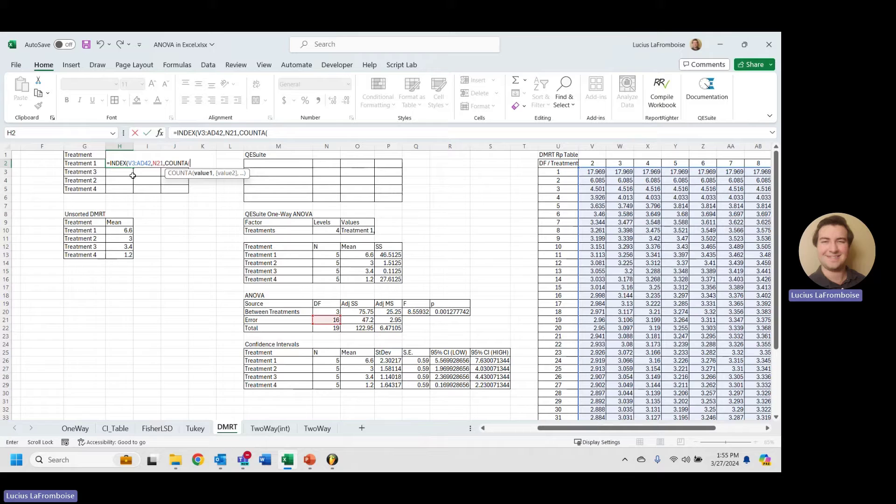
click(93, 164)
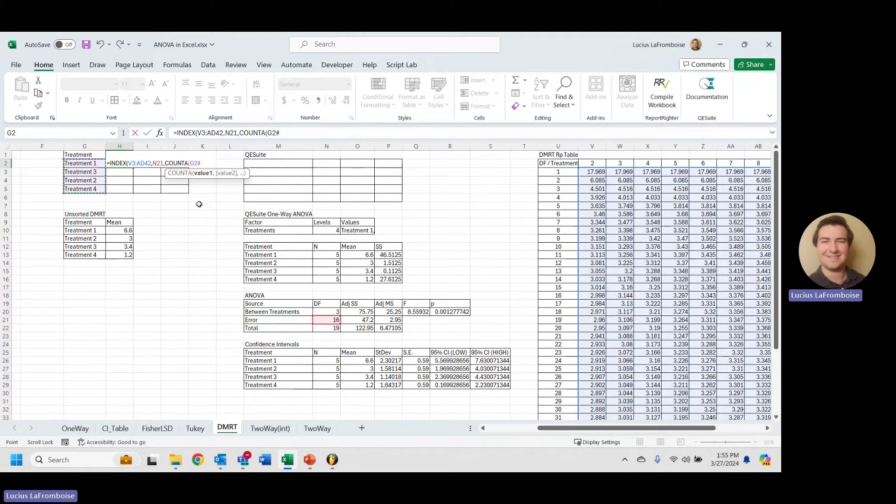
text())
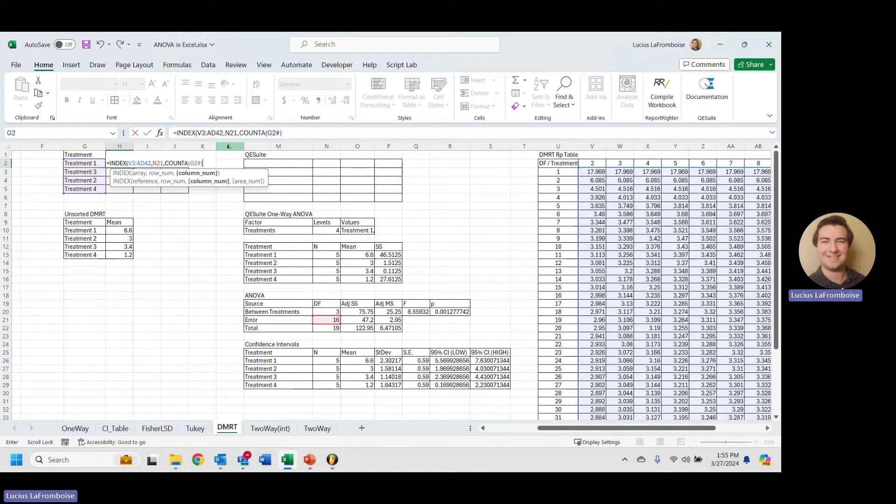
text(COUNTA)
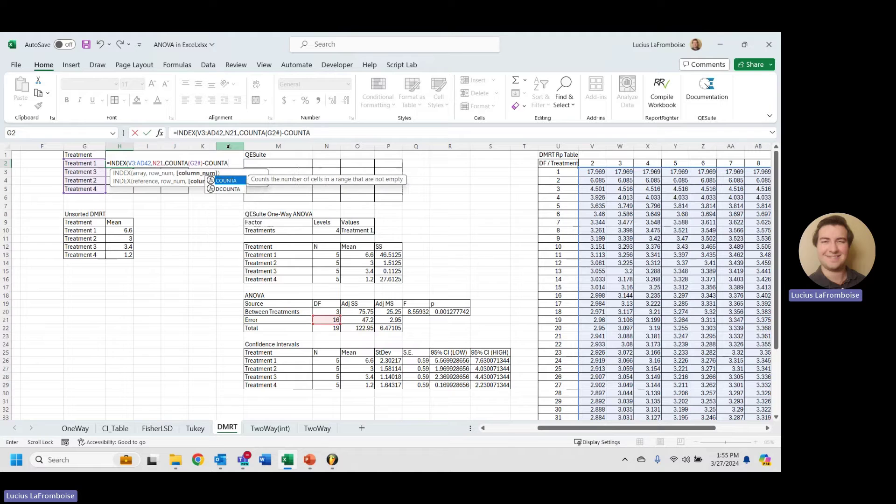
click(305, 214)
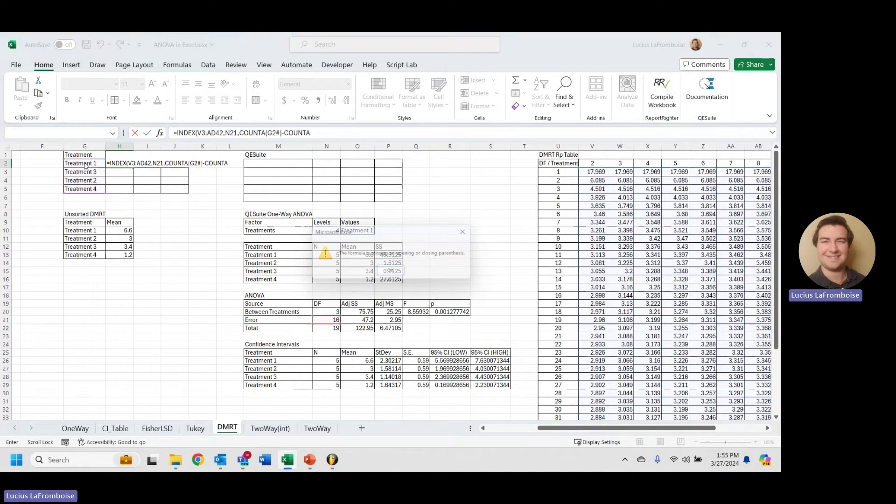
click(393, 272)
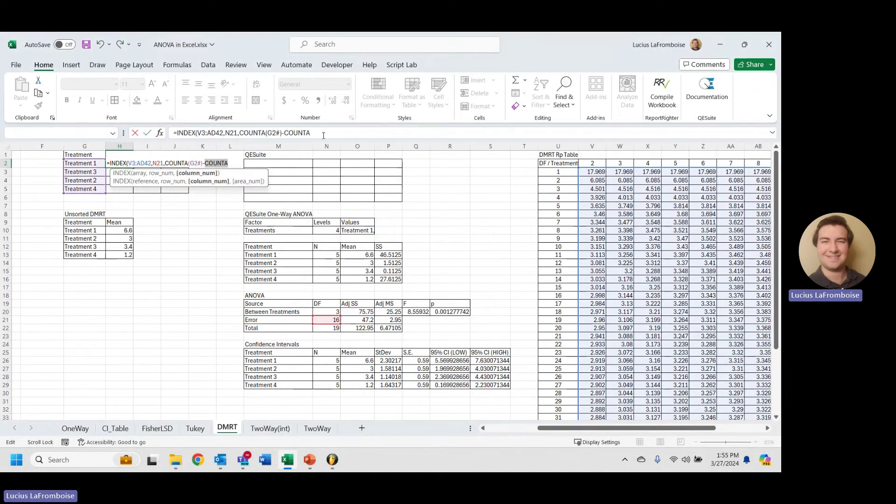
Subtract COUNTA($G$2:G2) to finish the column index, giving Treatment 1 an Rp of 3.235
text(()
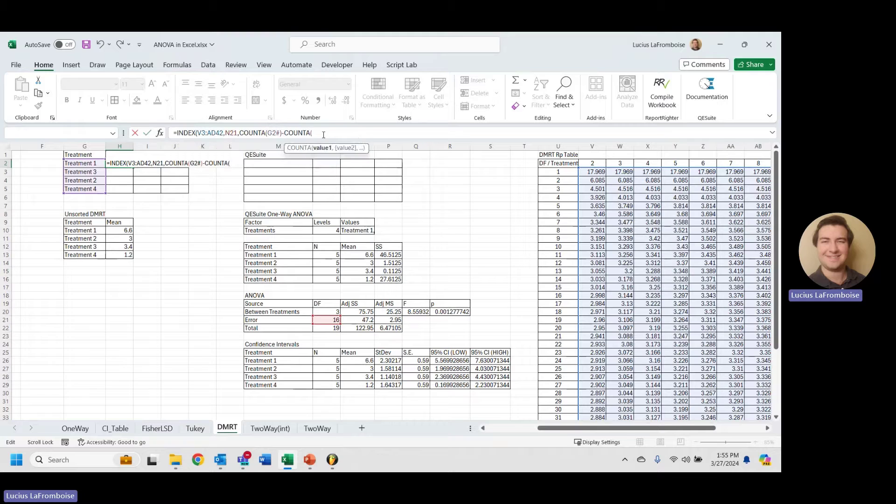
click(94, 165)
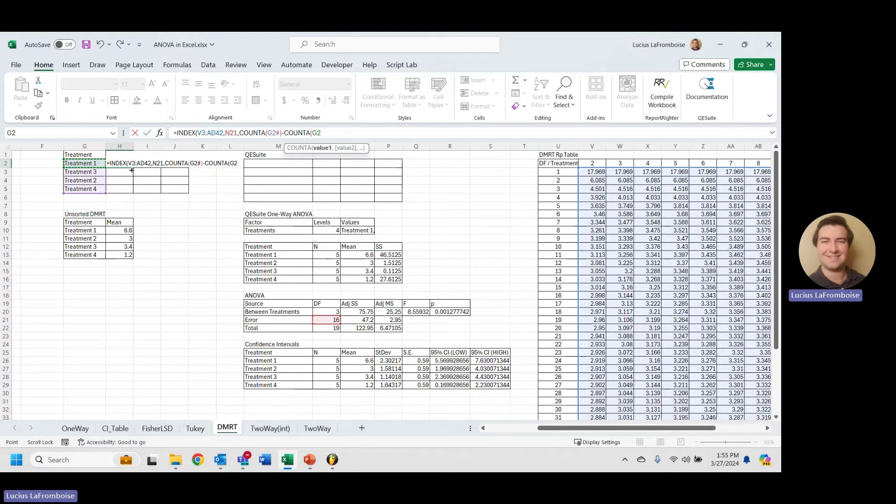
key(F8)
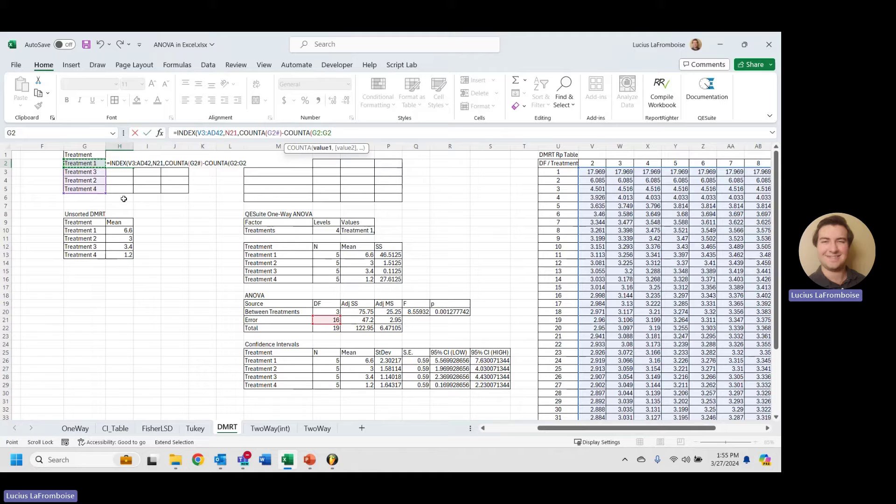
double_click(322, 133)
click(320, 133)
key(F4)
click(388, 138)
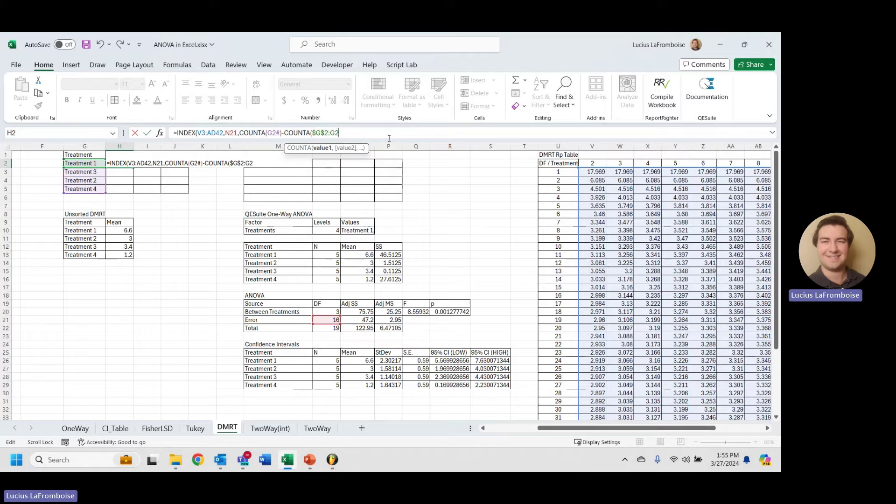
text()))
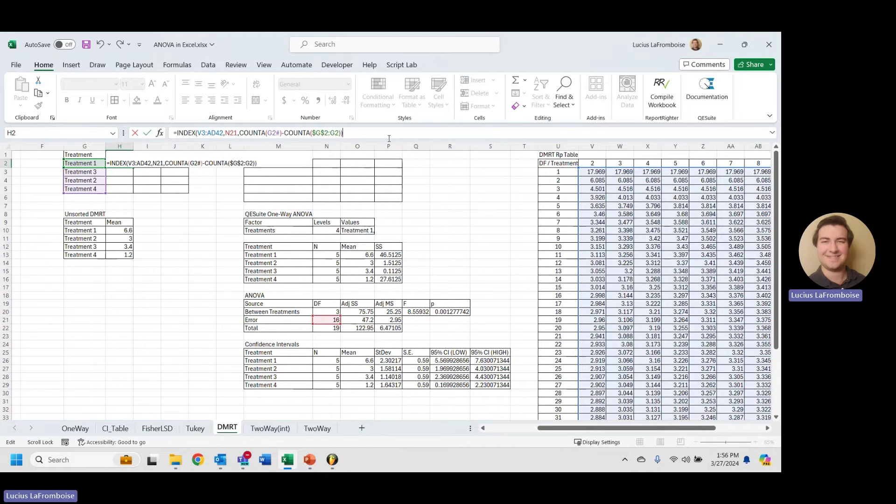
key(Return)
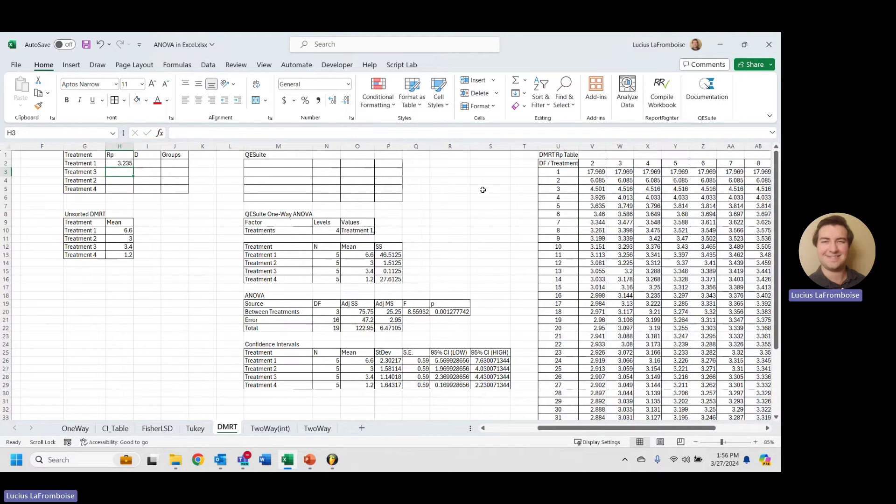
Lock H2's INDEX references as $V$3:$AD$42, $N$21 and the G2# treatment list
click(132, 164)
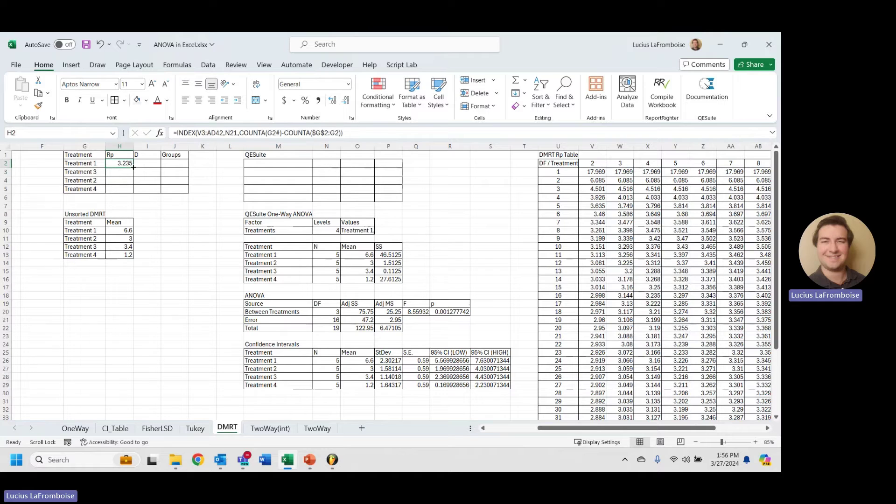
drag(133, 166, 132, 187)
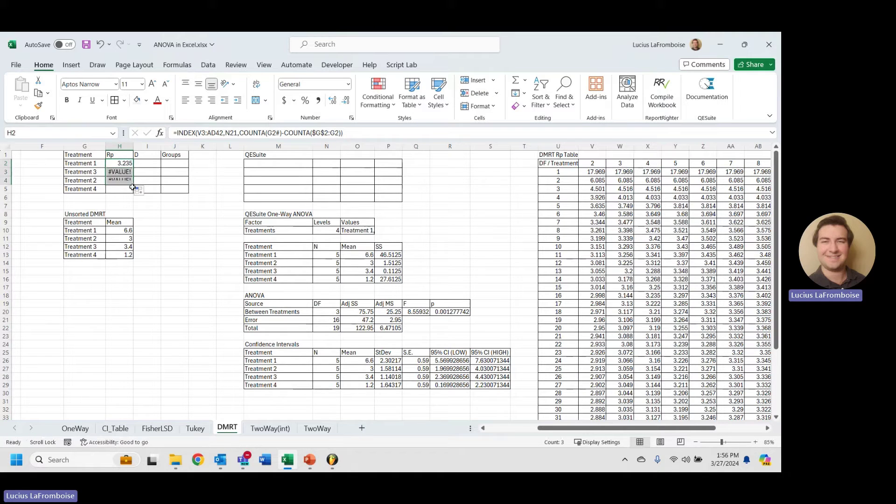
click(120, 163)
click(201, 134)
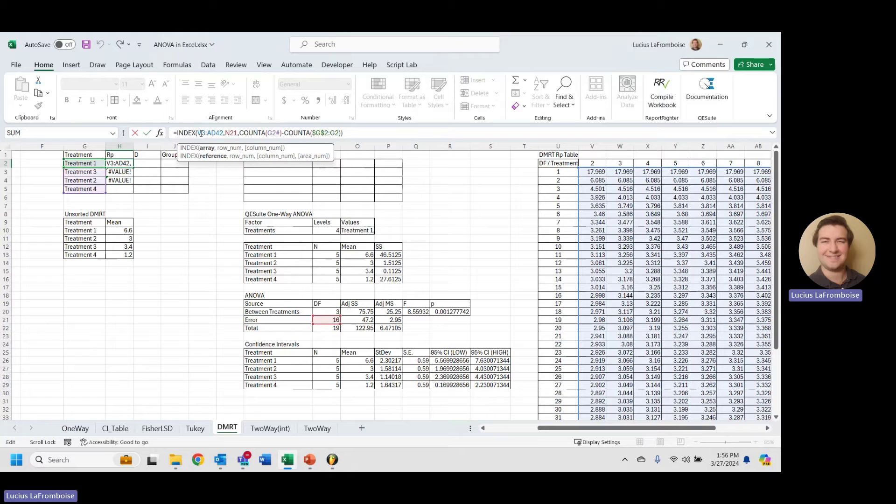
key(F4)
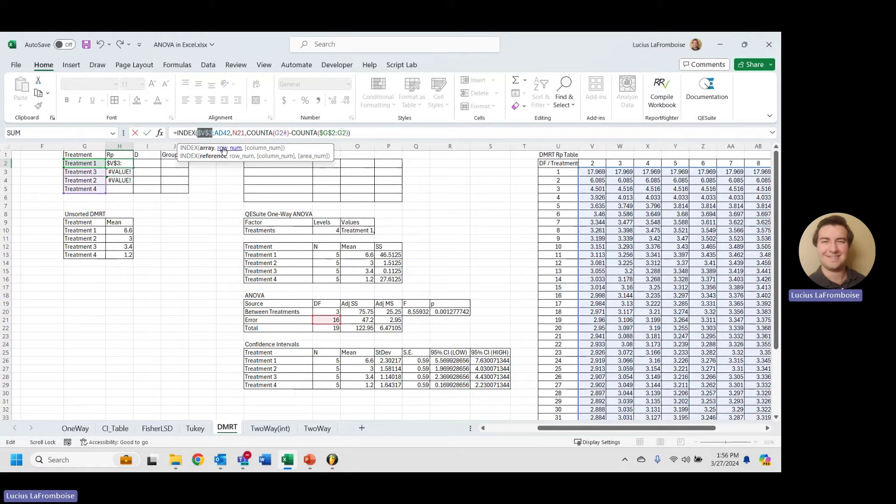
click(223, 133)
key(F4)
click(246, 134)
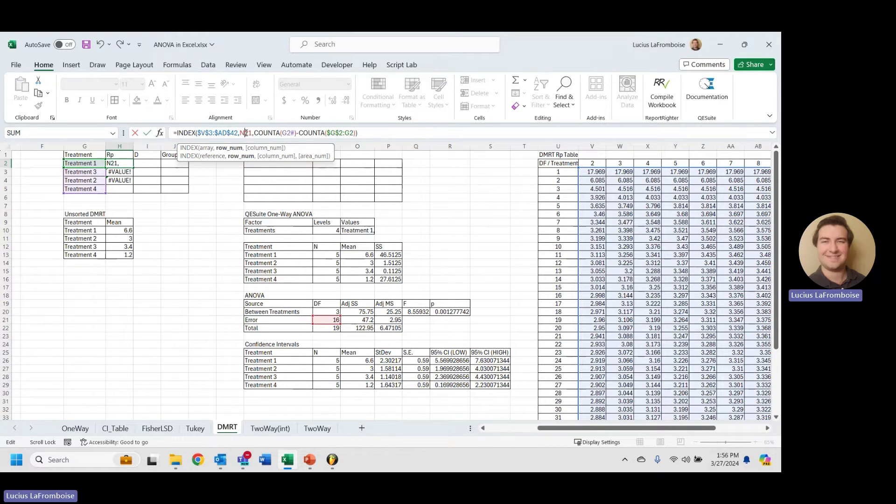
key(F4)
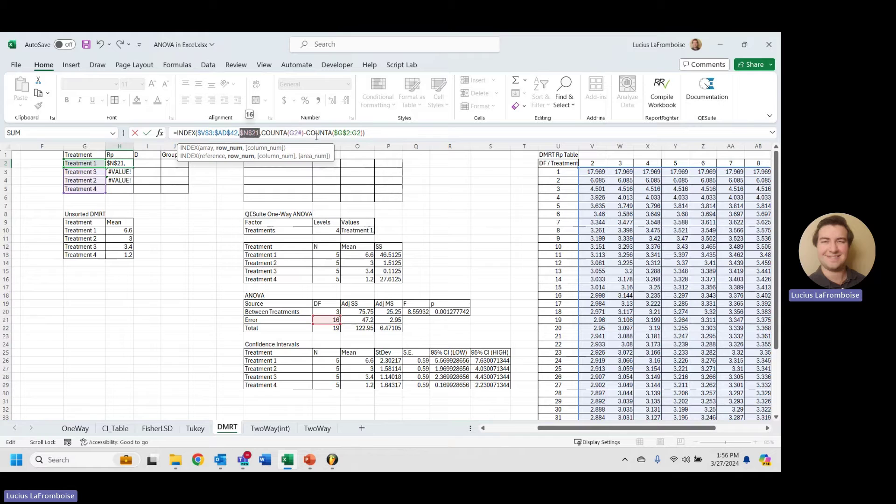
click(295, 133)
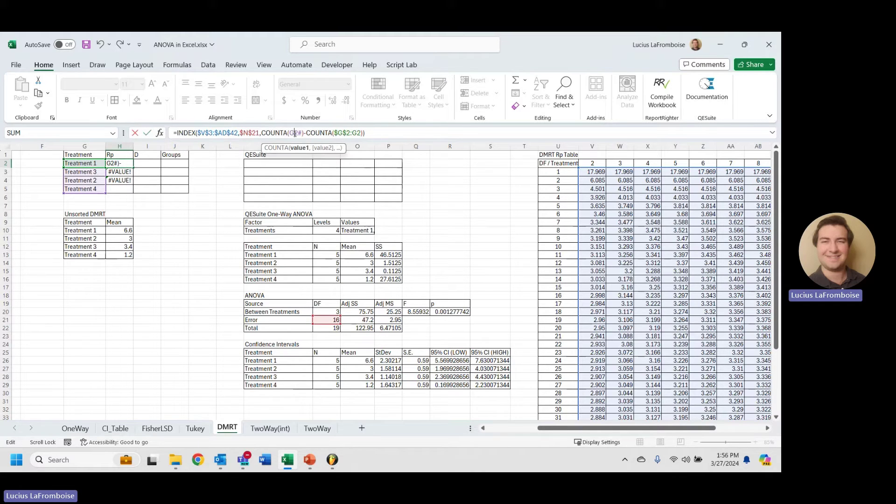
key(F4)
key(Return)
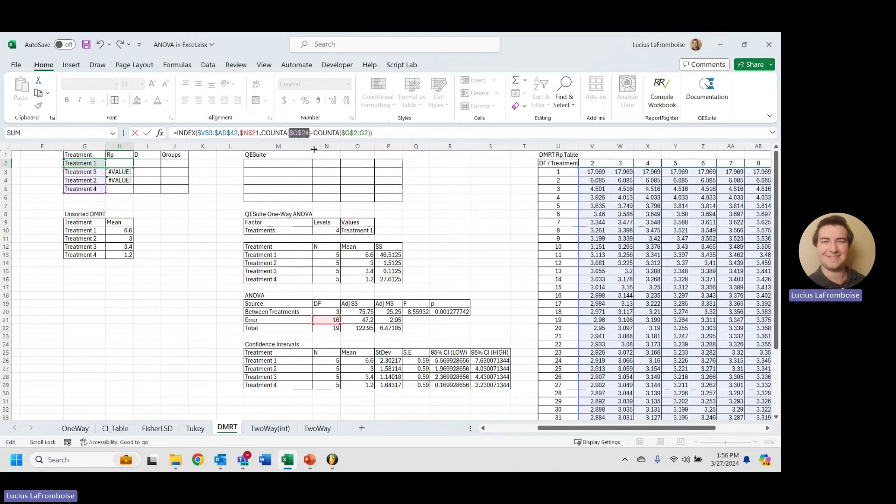
Copy the Rp formula to H4 (3.144, 2.998) and enter 0 for Treatment 4
click(129, 163)
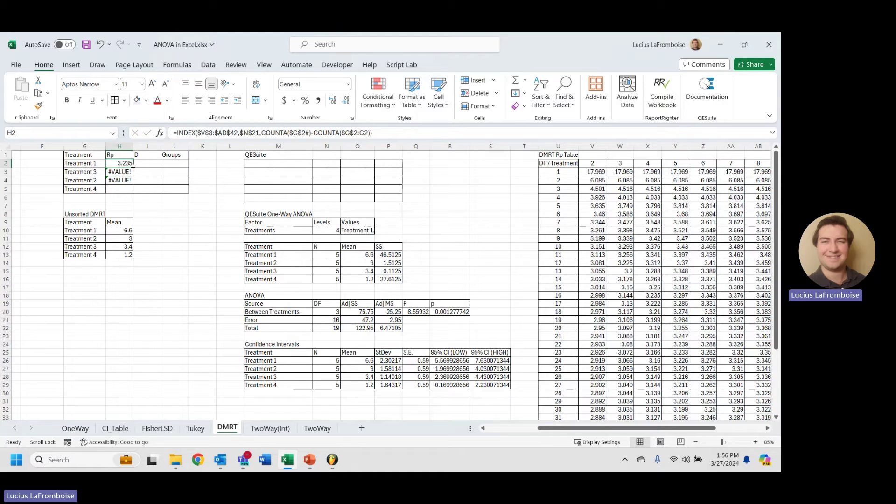
drag(133, 167, 126, 188)
click(126, 188)
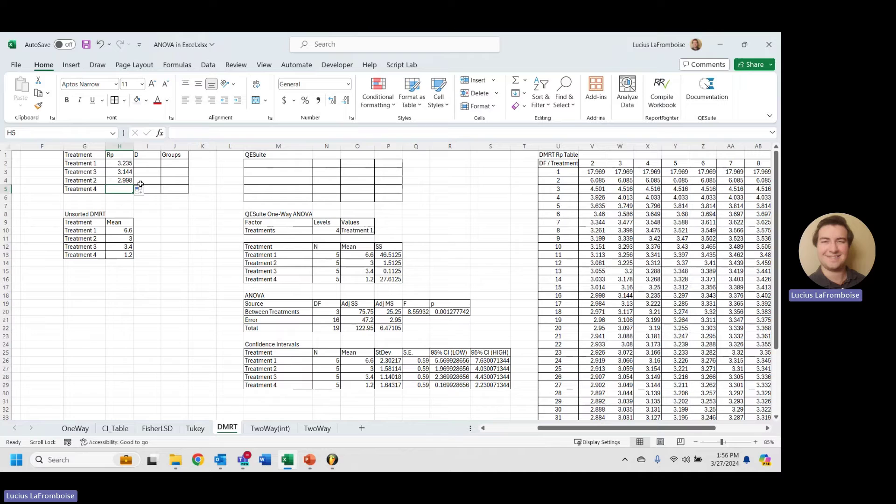
text(0)
key(Return)
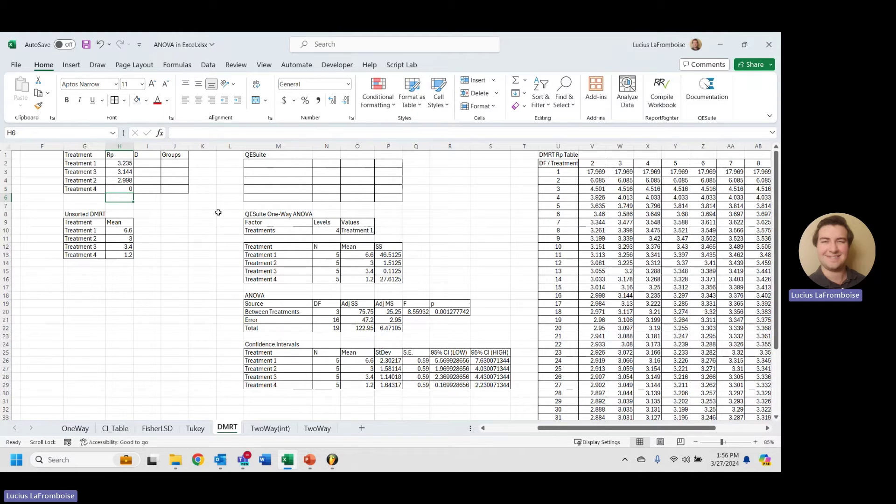
click(120, 163)
Append *SQRT($P$21/$N$10) to H2's Rp formula, giving 2.77815
click(372, 134)
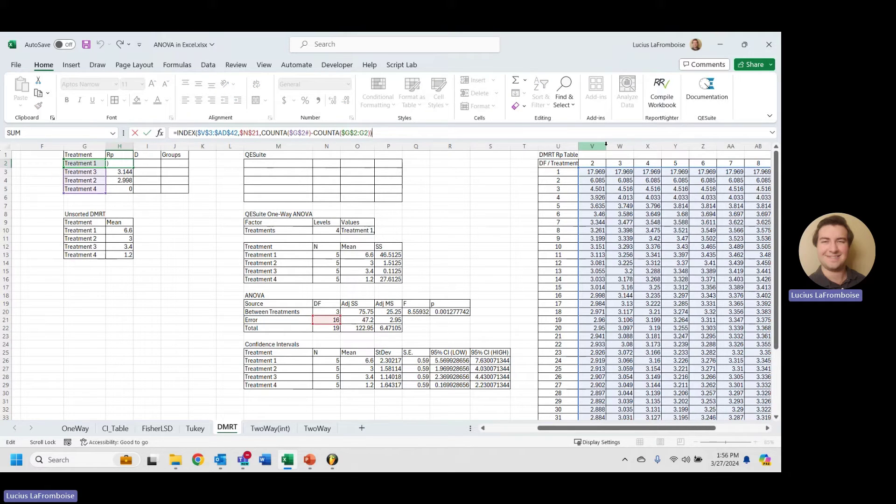
text(*)
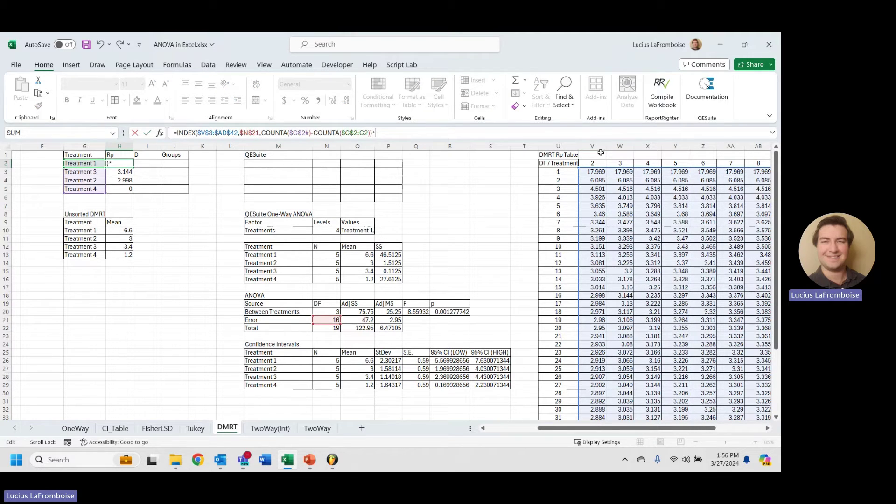
key(alt+Tab)
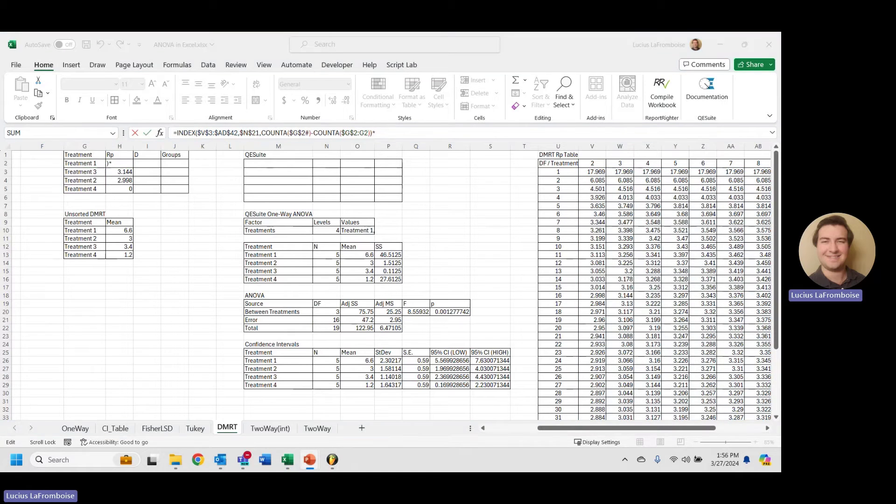
key(alt+Tab)
click(390, 133)
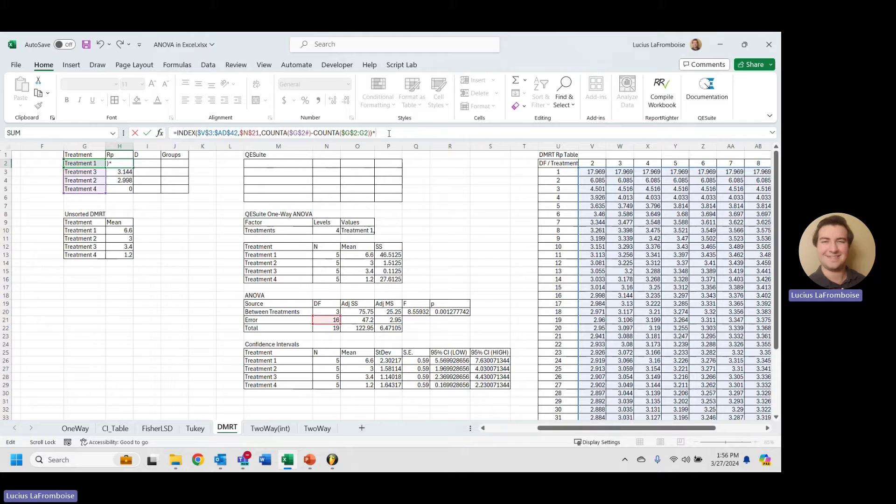
text(SQRT)
key(Tab)
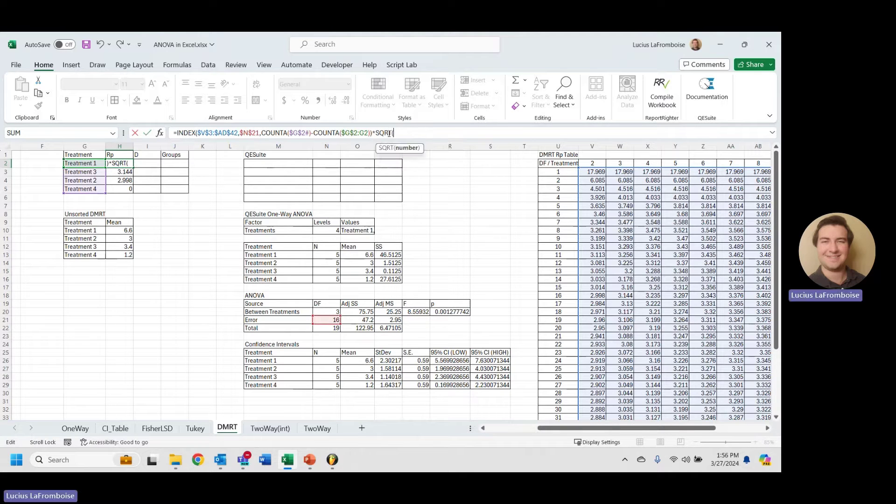
scroll(446, 243, down, 1)
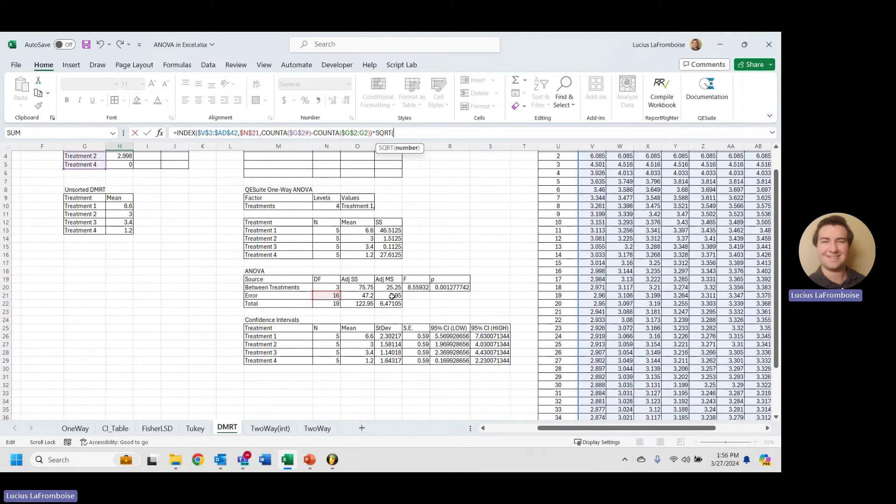
click(389, 295)
scroll(217, 321, up, 1)
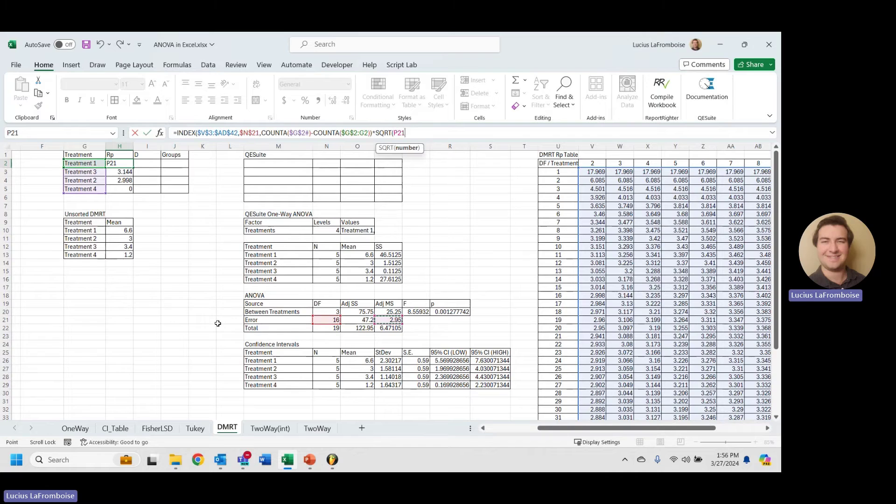
text(/)
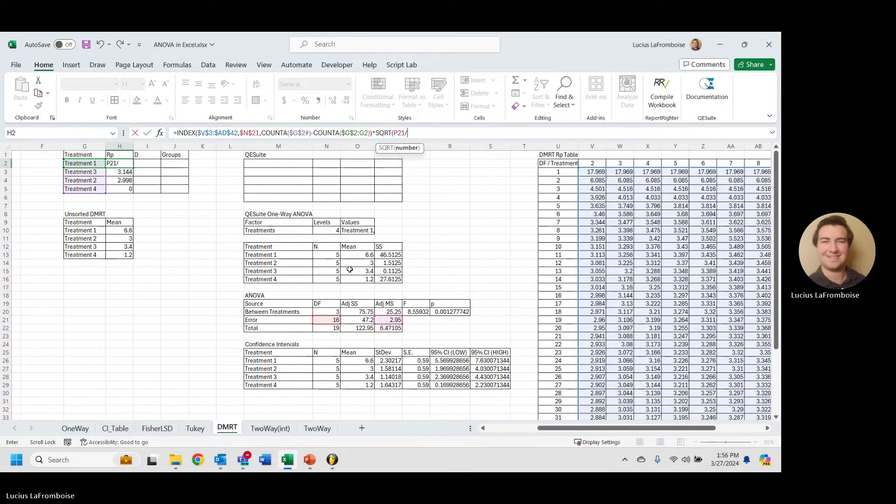
click(326, 231)
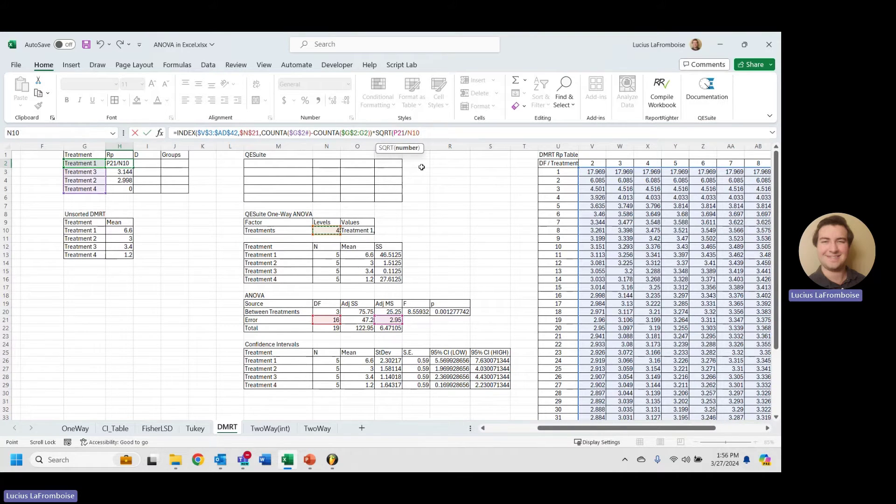
key(F4)
click(402, 132)
key(F4)
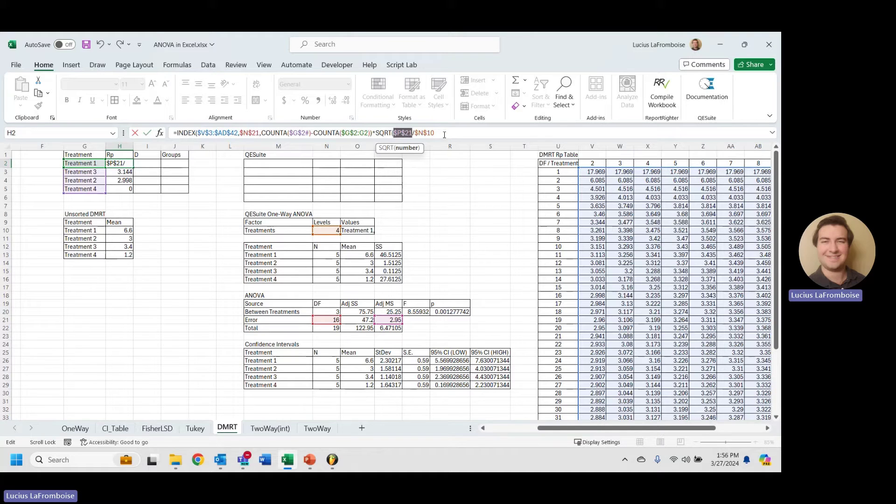
click(448, 133)
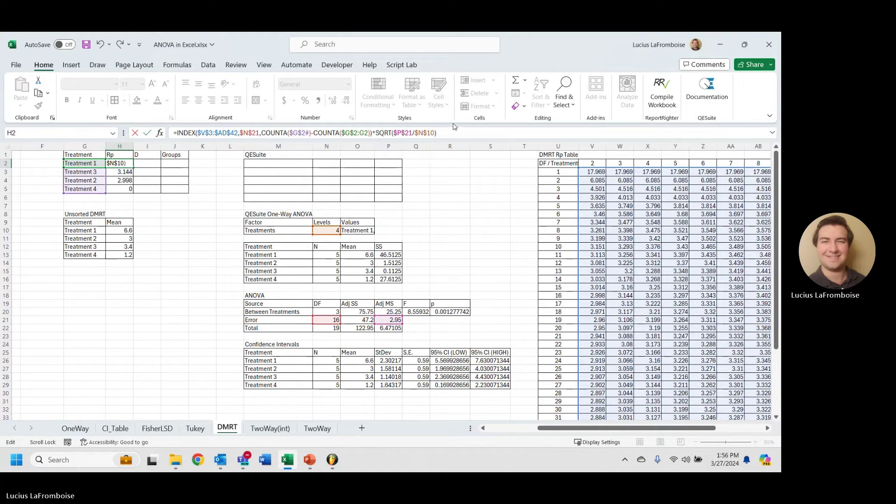
key(Return)
Copy the scaled Rp formula down, giving 2.7 and 2.57462 for Treatments 3 and 2
click(119, 164)
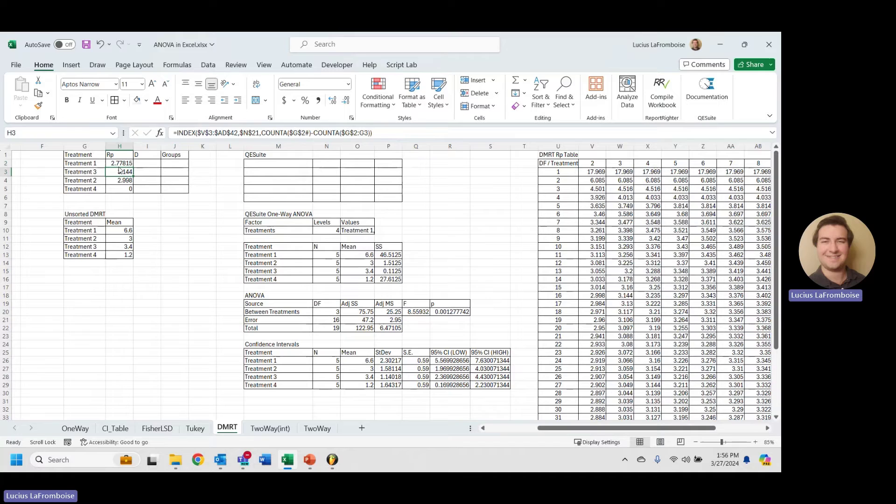
drag(120, 167, 134, 188)
click(411, 273)
click(184, 224)
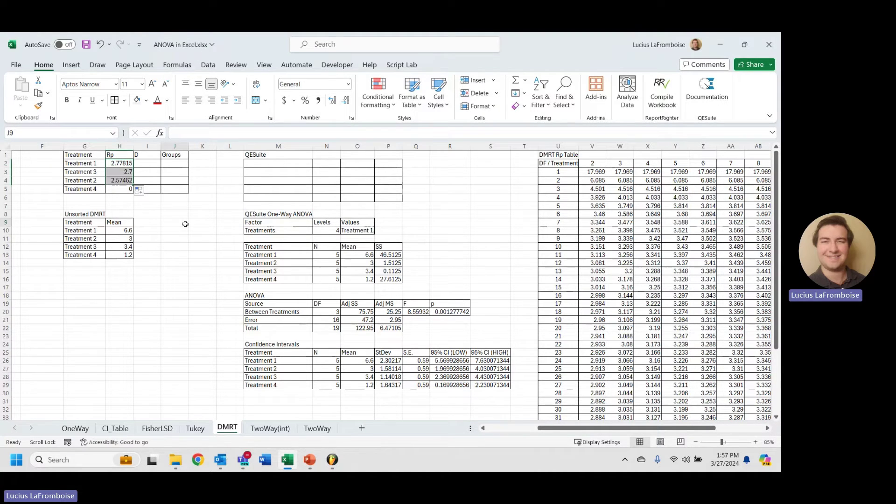
click(123, 182)
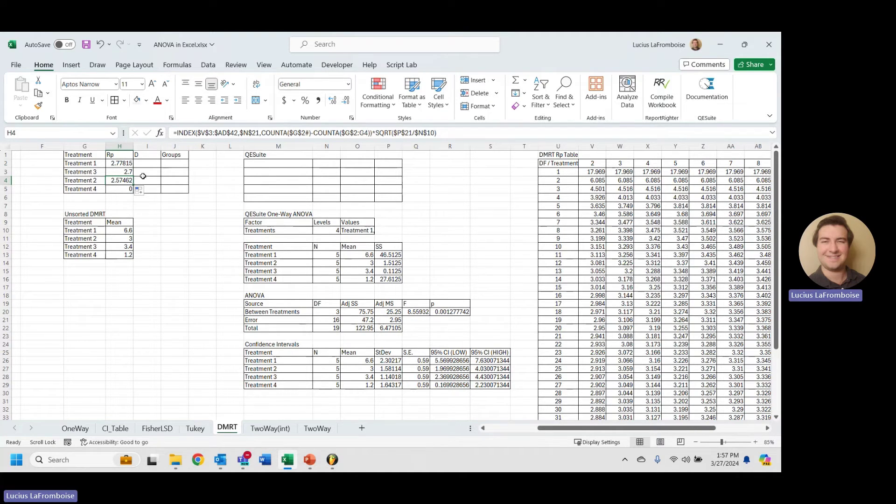
Enter =FILTER($H$10:$H$13,$G$10#=G2)-H2 in I2, giving Treatment 1 a D of 3.82185
click(145, 165)
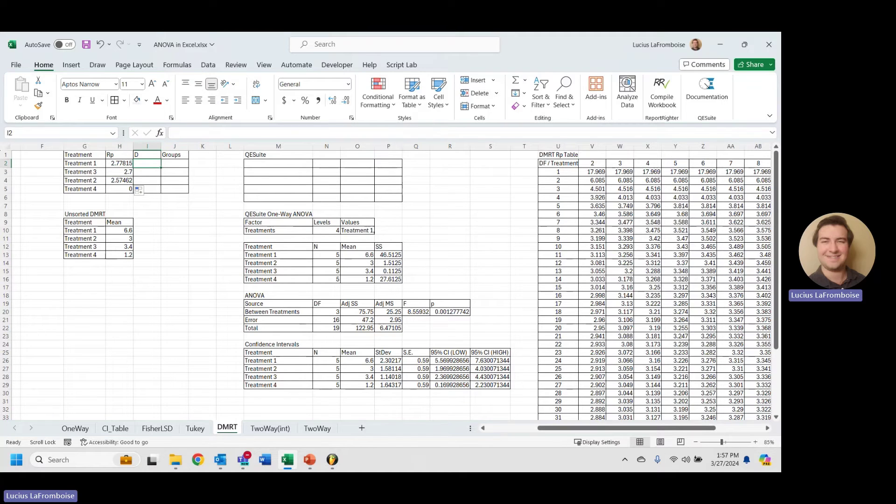
key(alt+Tab)
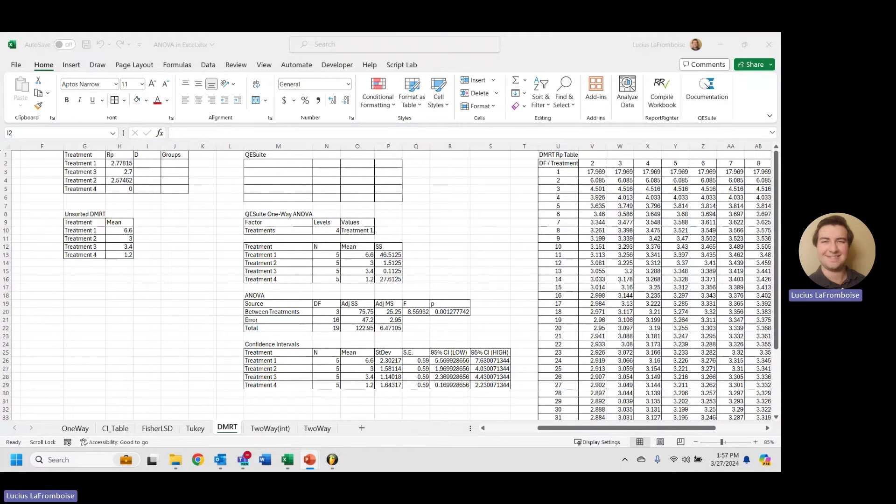
click(153, 163)
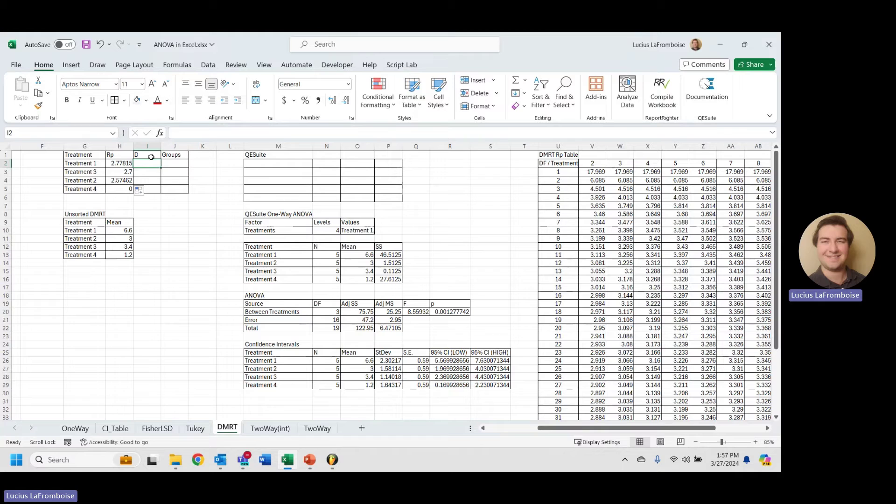
text(=FIL)
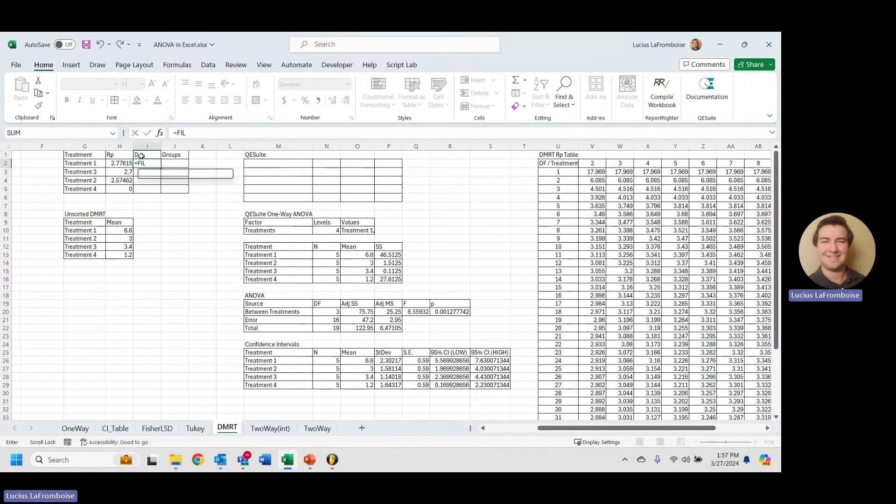
key(Tab)
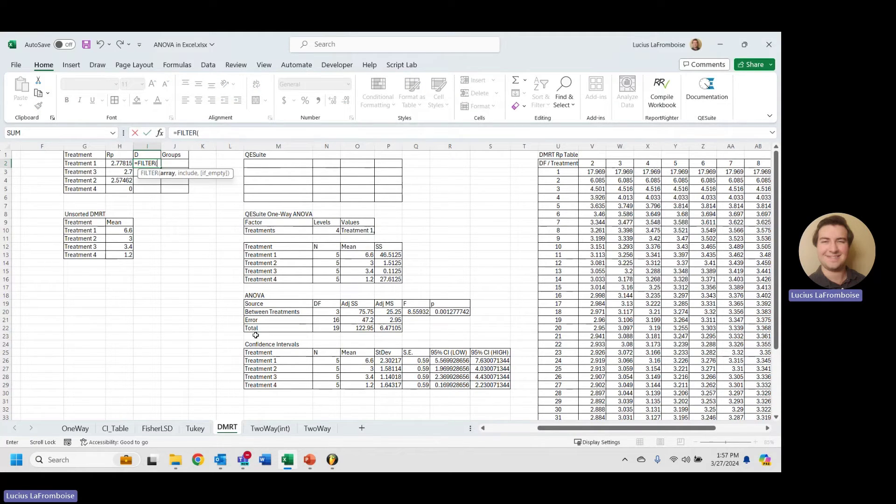
drag(120, 231, 124, 256)
text(,)
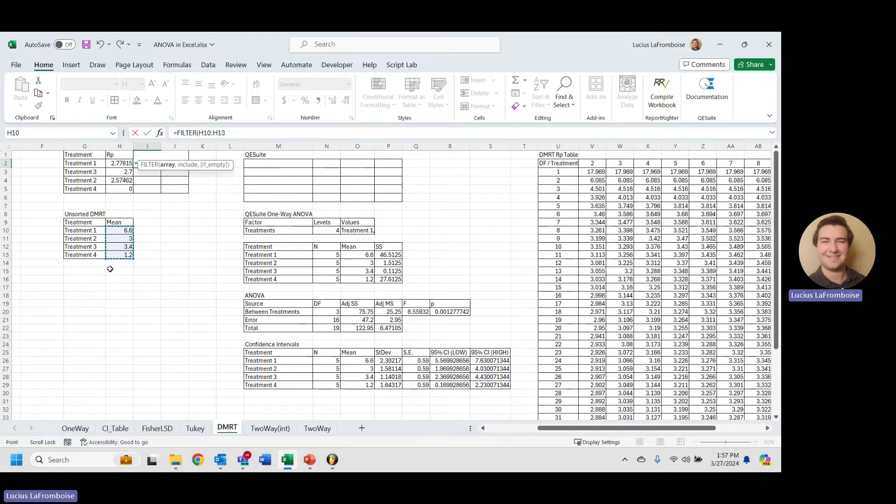
drag(89, 231, 91, 254)
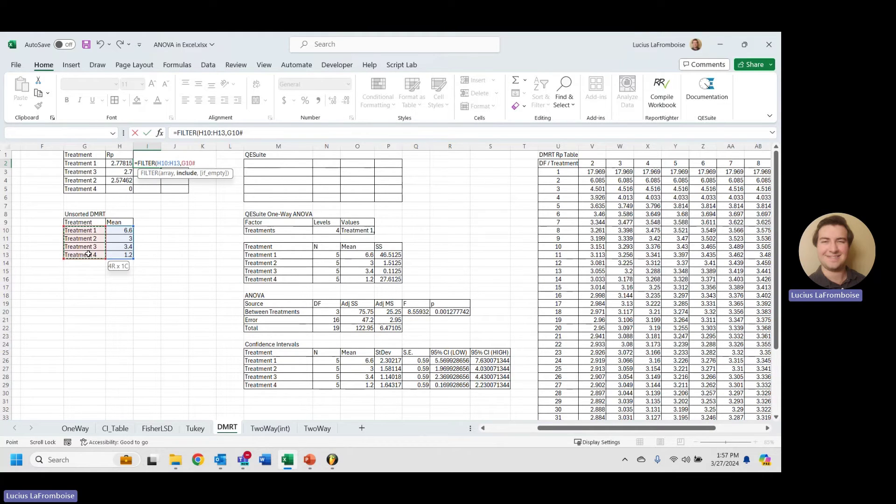
text(=)
click(88, 163)
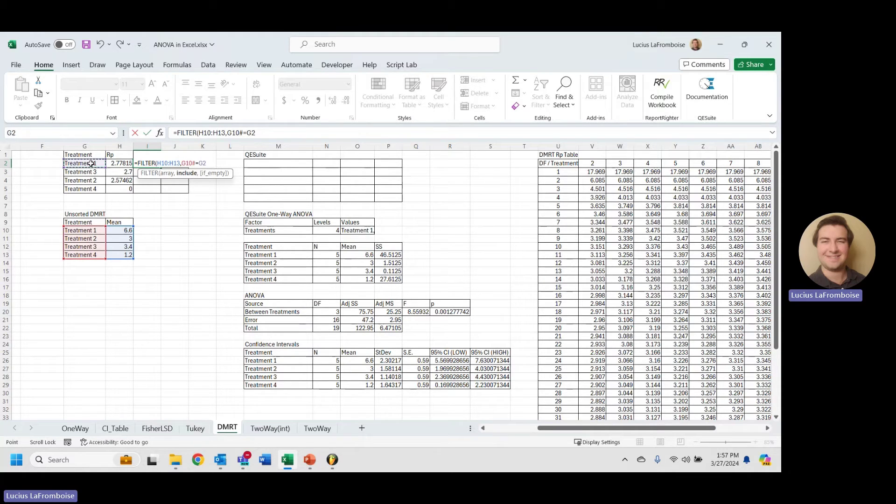
click(205, 133)
double_click(205, 133)
key(F4)
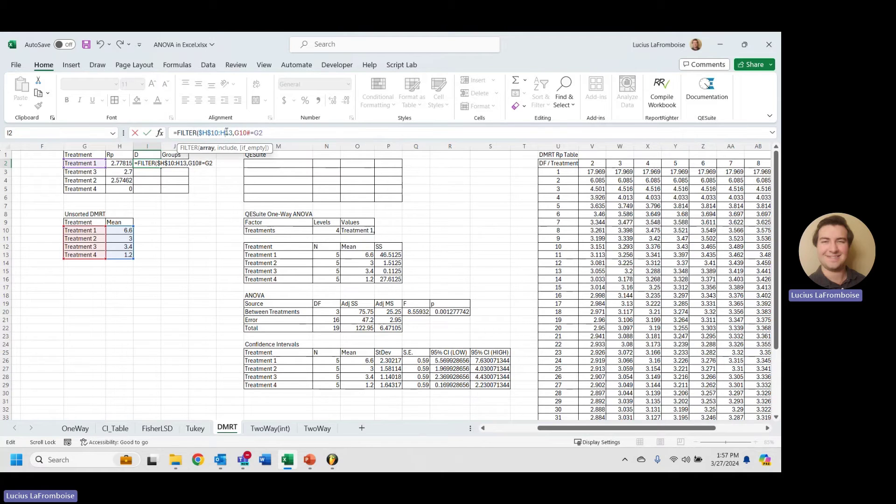
double_click(226, 133)
key(F4)
double_click(247, 133)
key(F4)
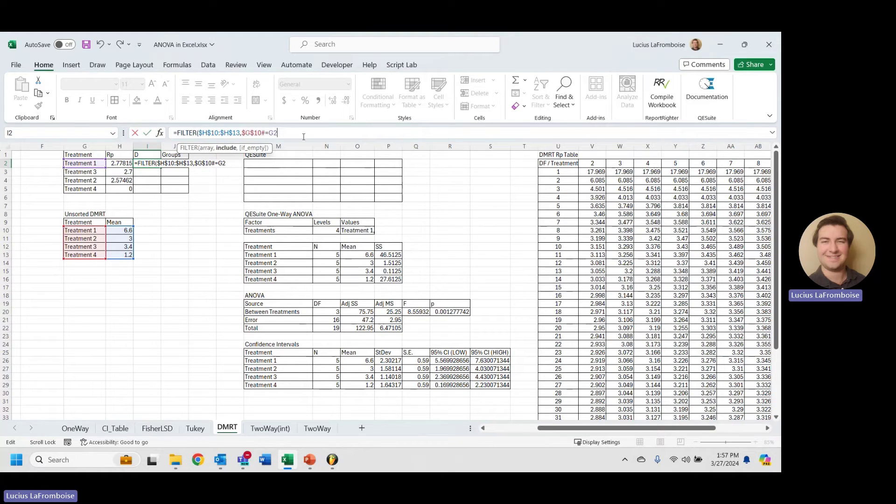
text()-)
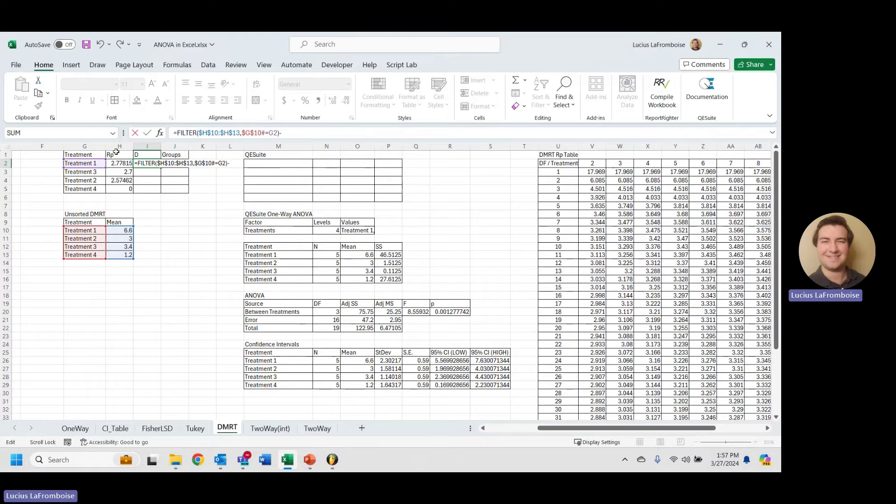
click(125, 163)
key(Return)
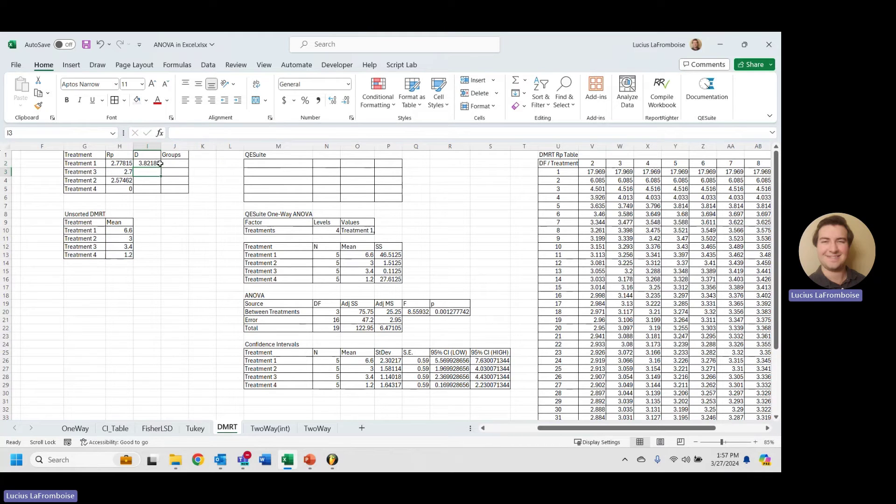
Copy the D formula down to I5, giving 0.7, 0.42538 and 1.2
click(158, 165)
drag(161, 167, 161, 192)
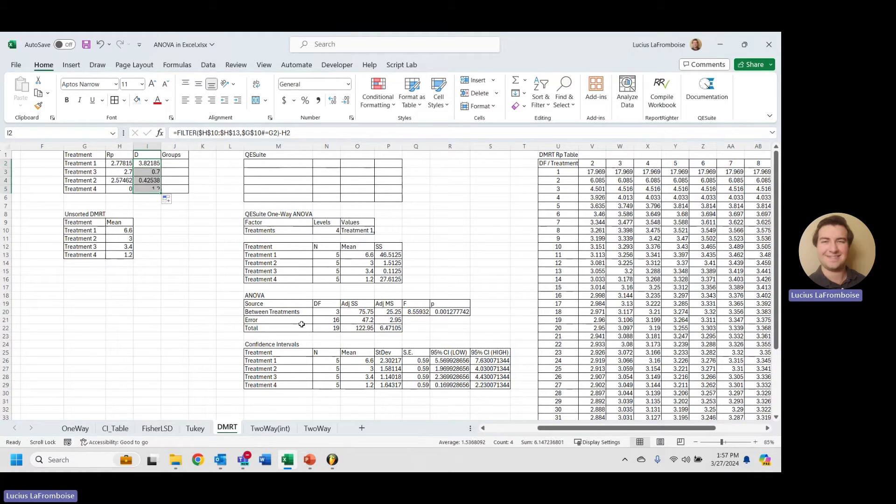
drag(579, 434, 534, 432)
click(338, 296)
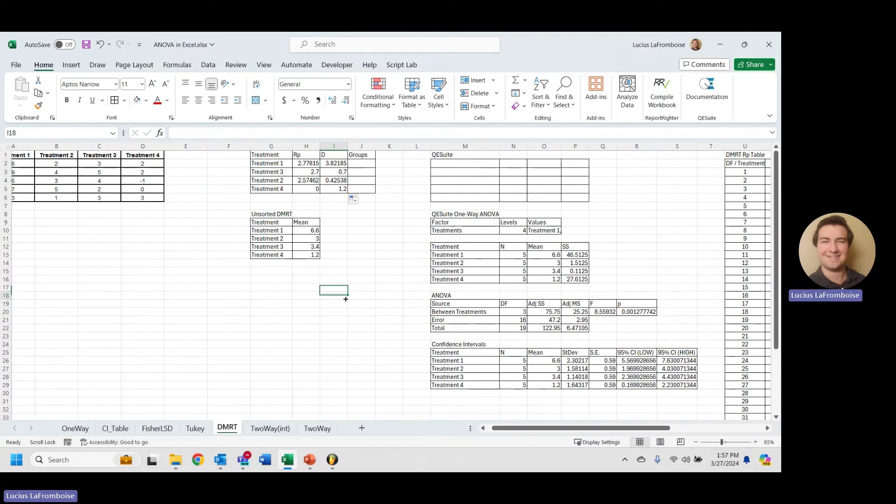
Enter group letter A for Treatment 1 in J2
click(367, 165)
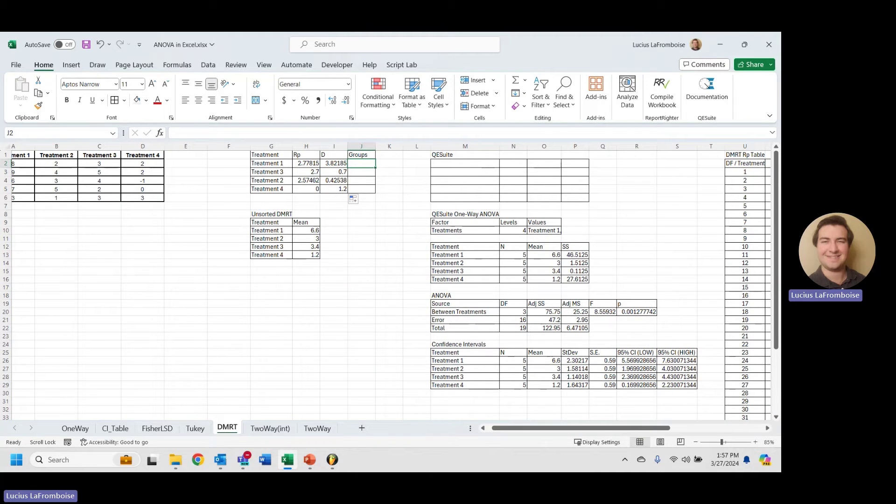
key(alt+Tab)
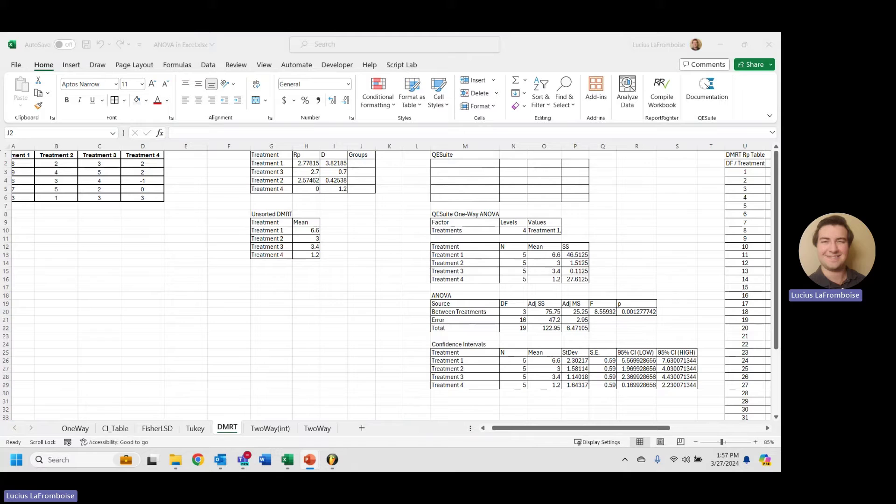
key(alt+Tab)
key(alt+Tab)
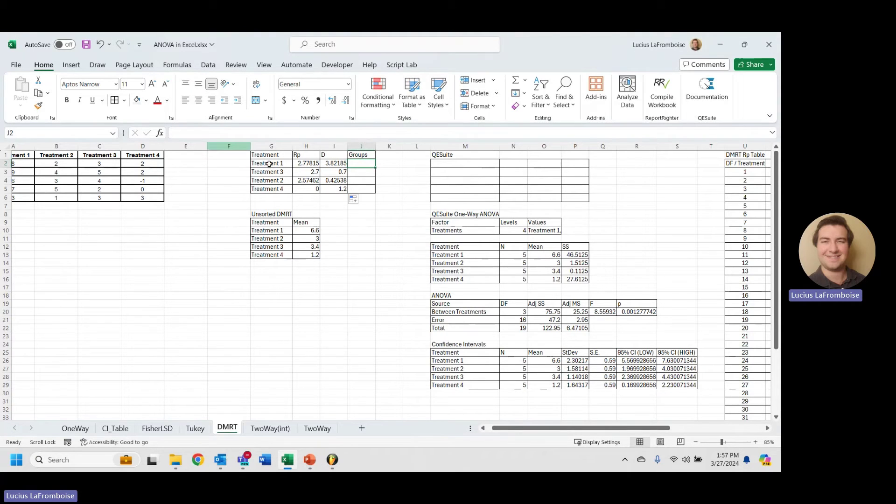
text(A)
key(Return)
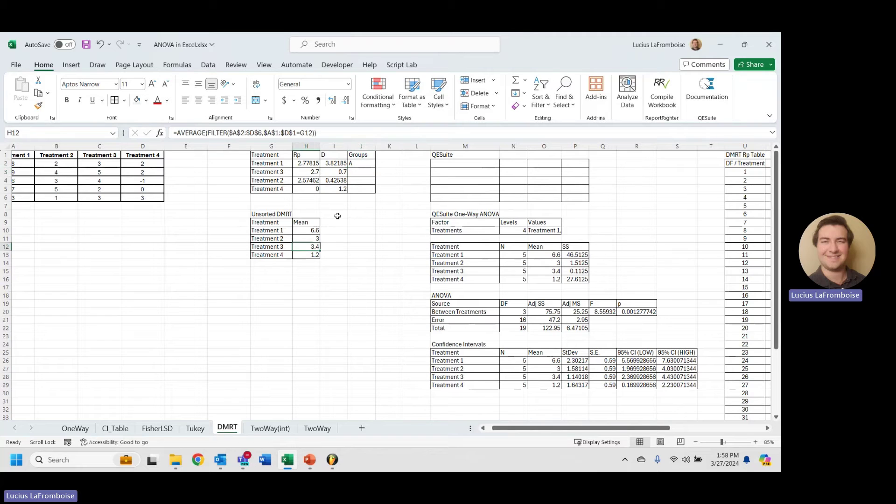
click(336, 163)
Enter group letter B for Treatments 3, 2 and 4 in J3:J5
click(353, 172)
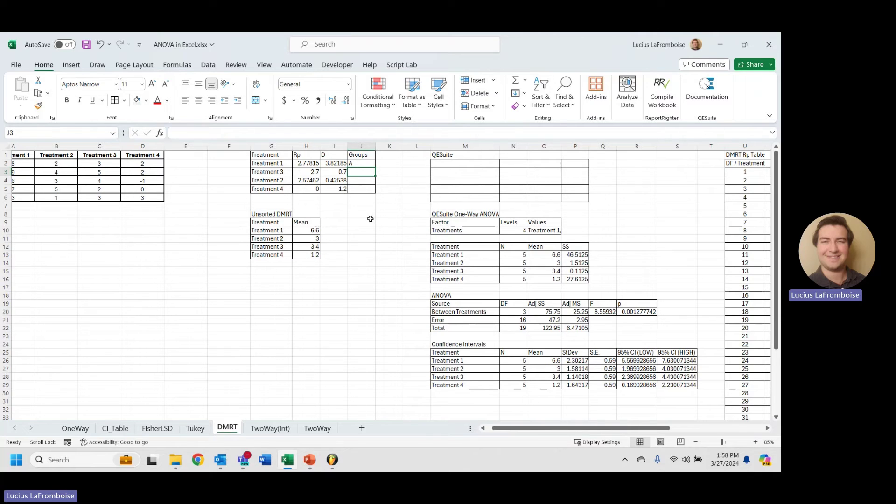
text(B)
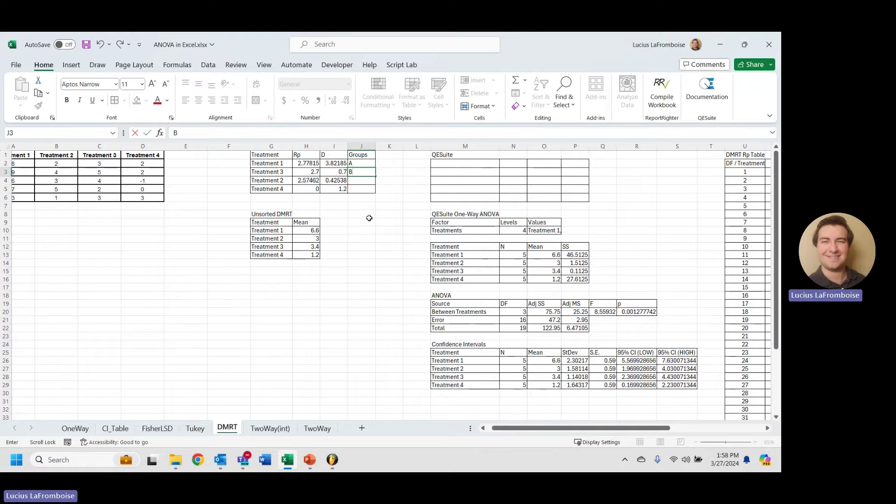
key(Return)
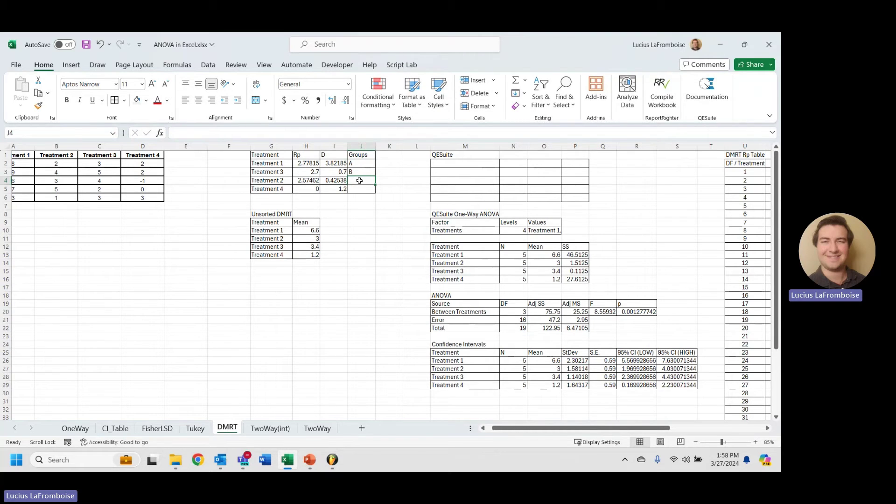
text(B')
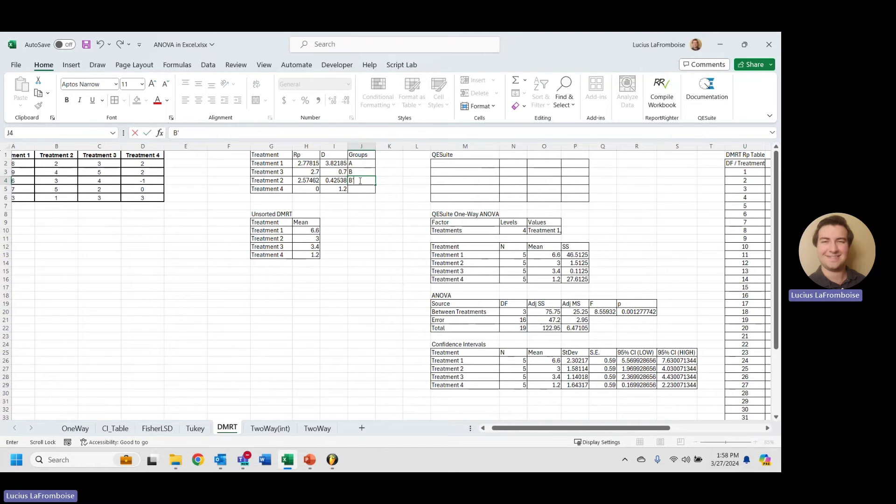
key(Return)
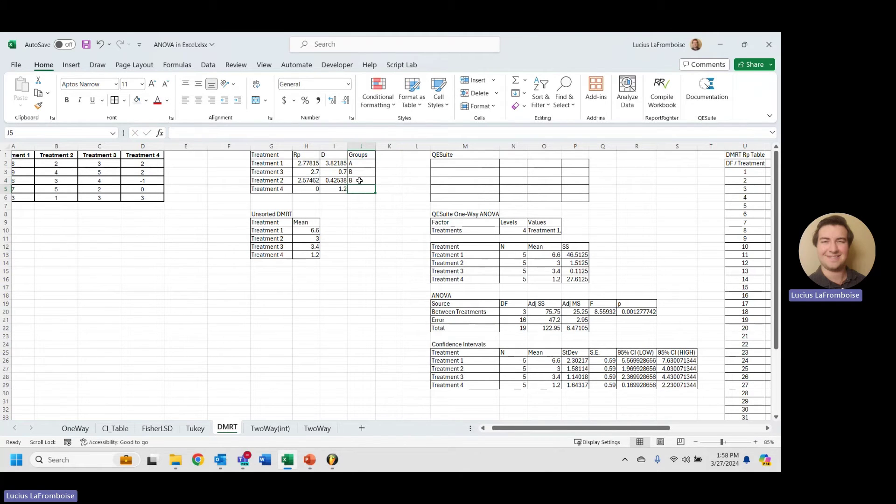
click(296, 257)
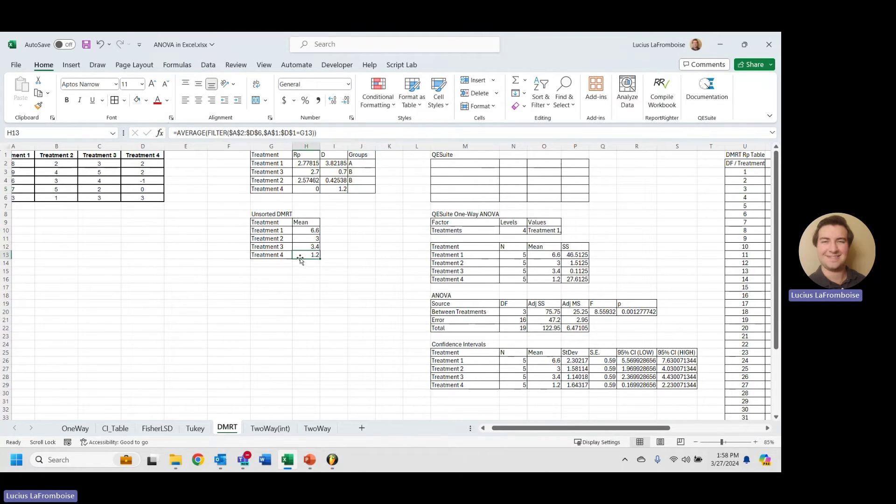
click(363, 189)
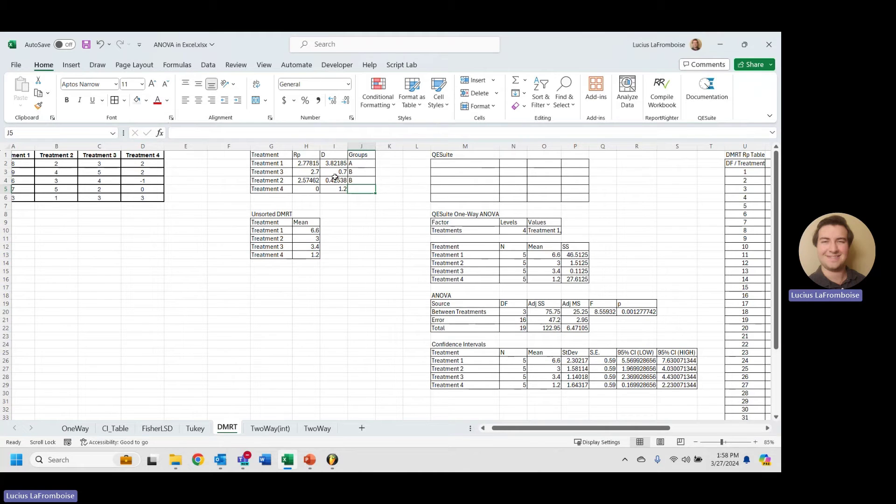
text(B)
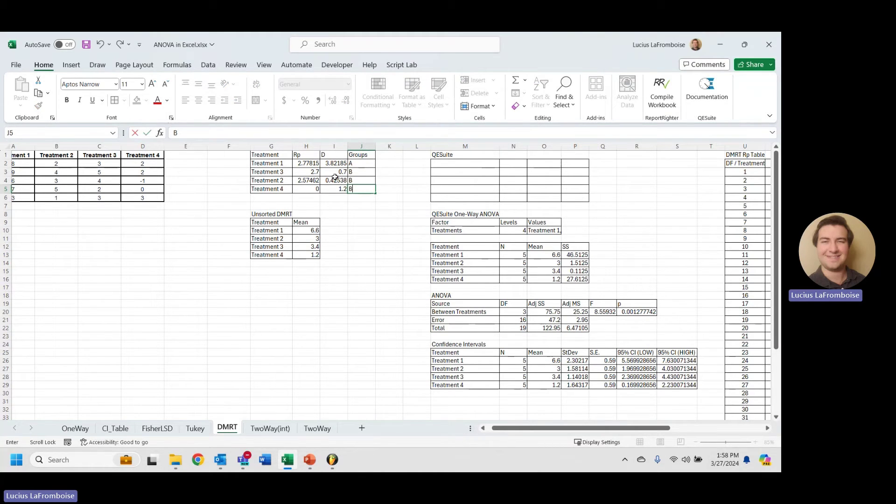
click(381, 222)
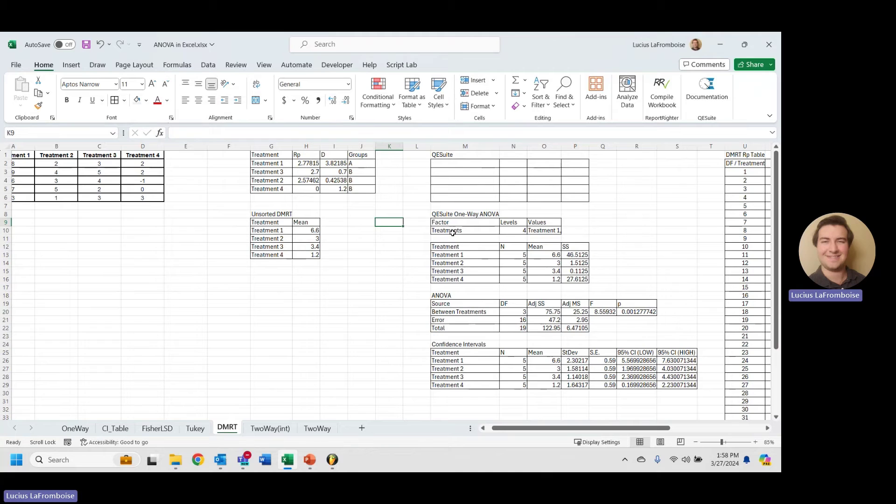
click(370, 181)
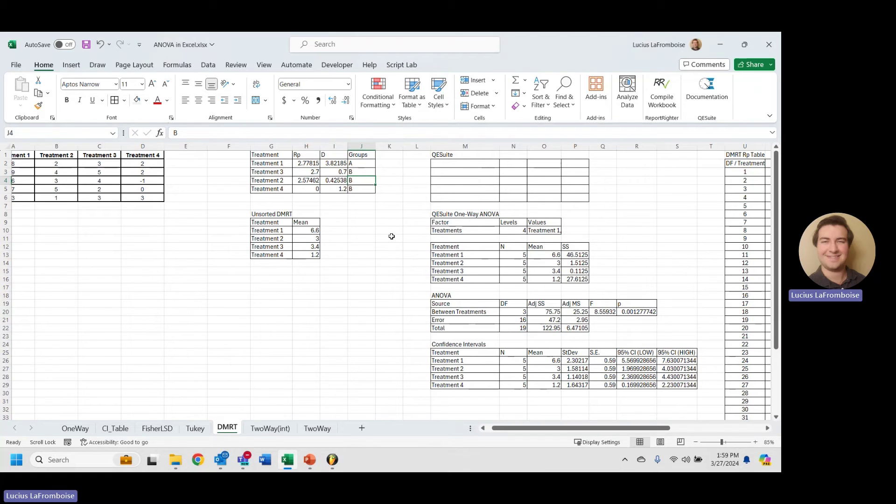
click(371, 229)
Enter =QE.DUNCANMULTIPLERANGE over A1:D6 in M2 to spill QE Suite's DMRT table
click(472, 171)
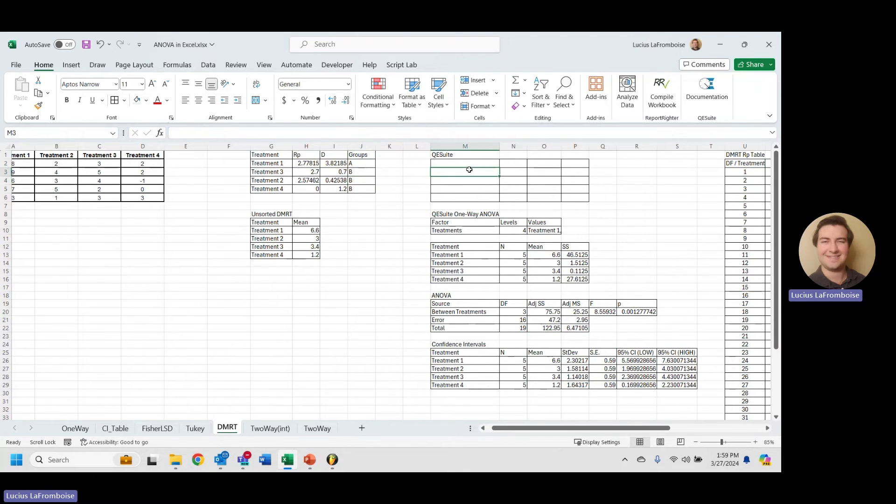
click(477, 162)
text(=qe.)
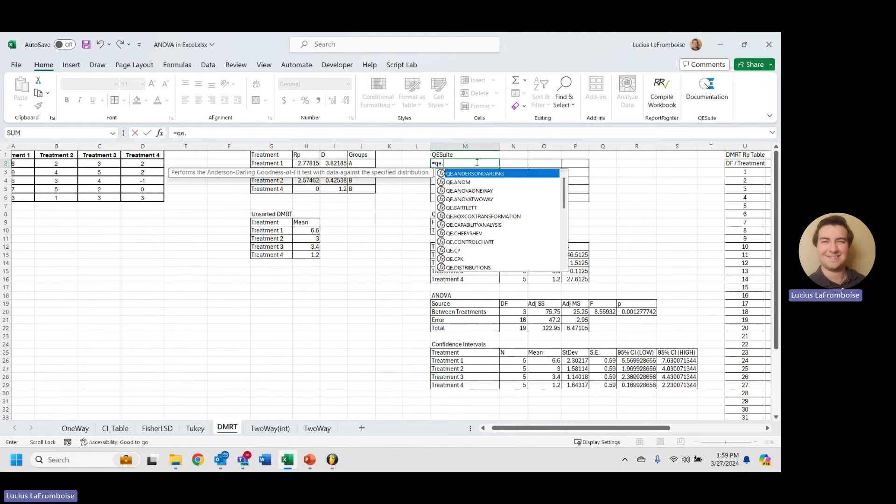
text(du)
key(Tab)
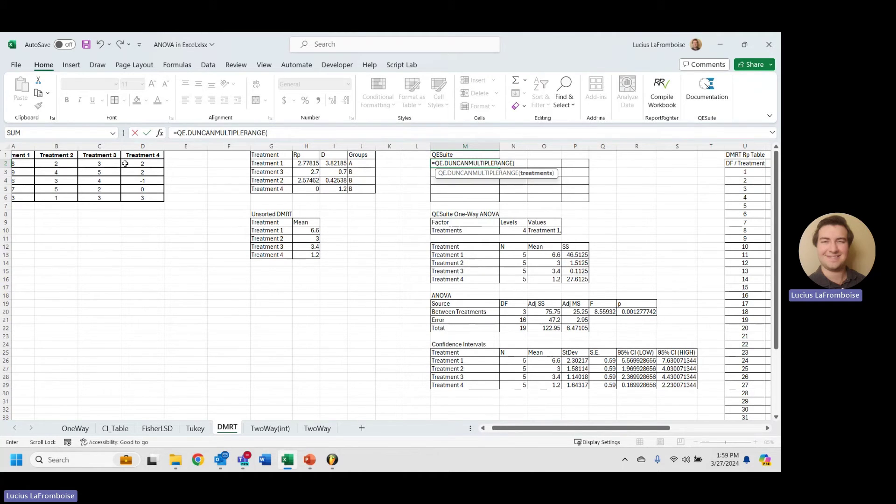
drag(24, 155, 173, 205)
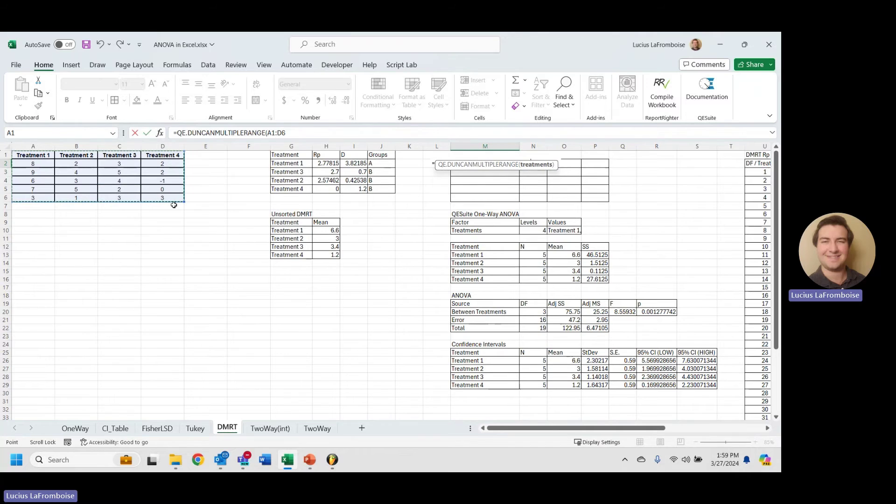
key(Return)
click(653, 205)
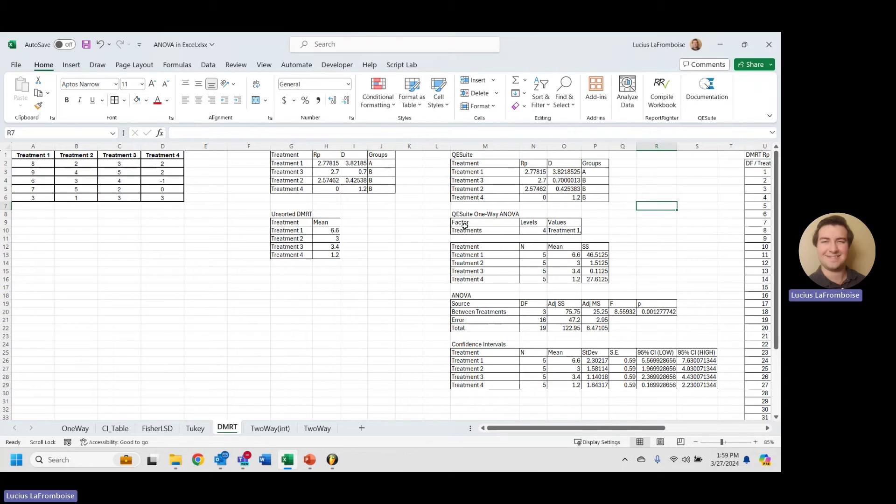
Change Treatment 3's fourth value to 3 and compare QE Suite's groups with the manual ones
click(411, 245)
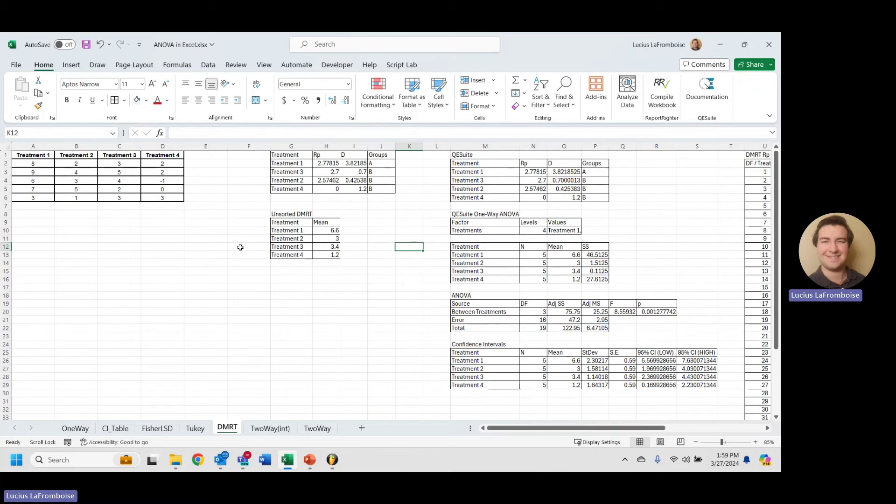
click(120, 190)
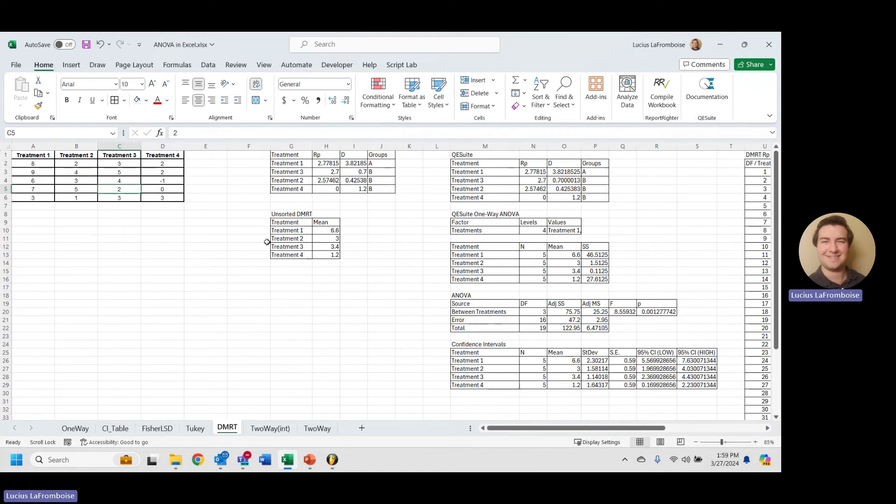
text(3)
key(Return)
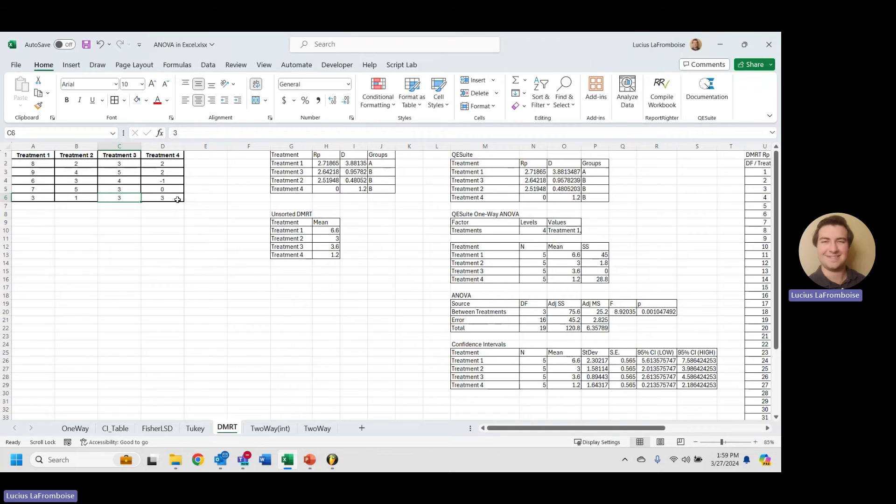
drag(600, 173, 590, 198)
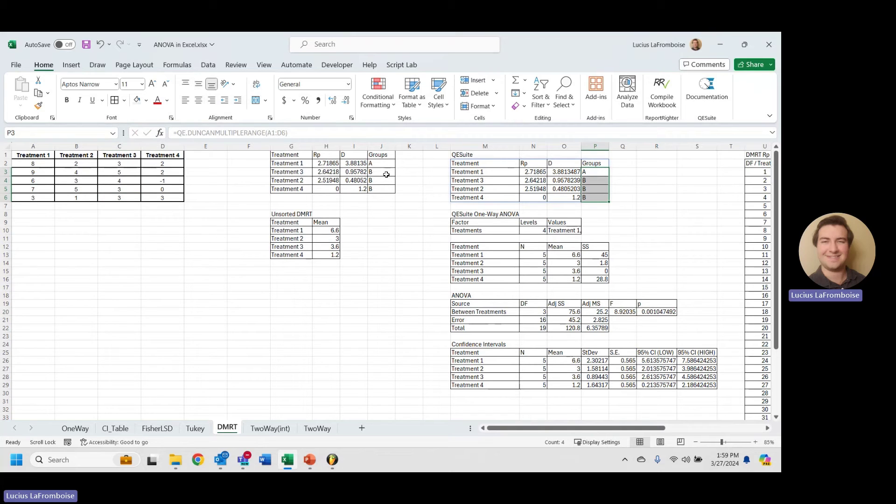
drag(385, 173, 387, 194)
click(364, 263)
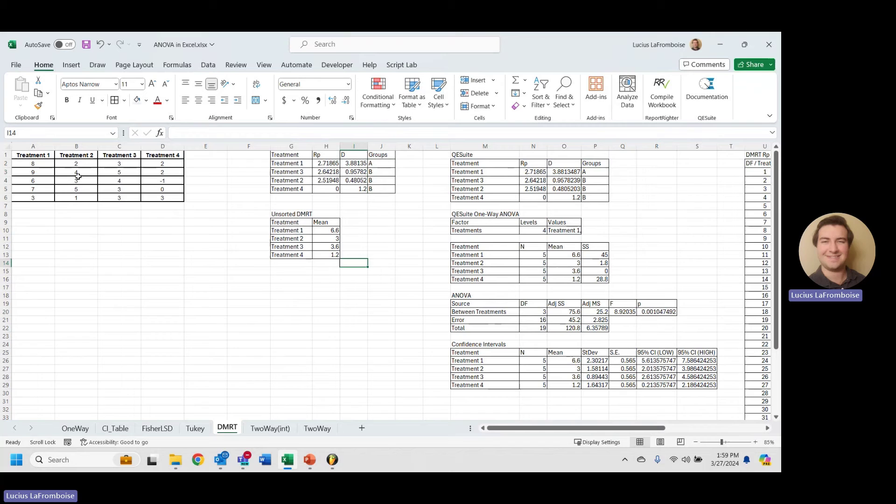
Set Treatment 3's C5 and C6 to 3.5 and C2 to 4
click(124, 191)
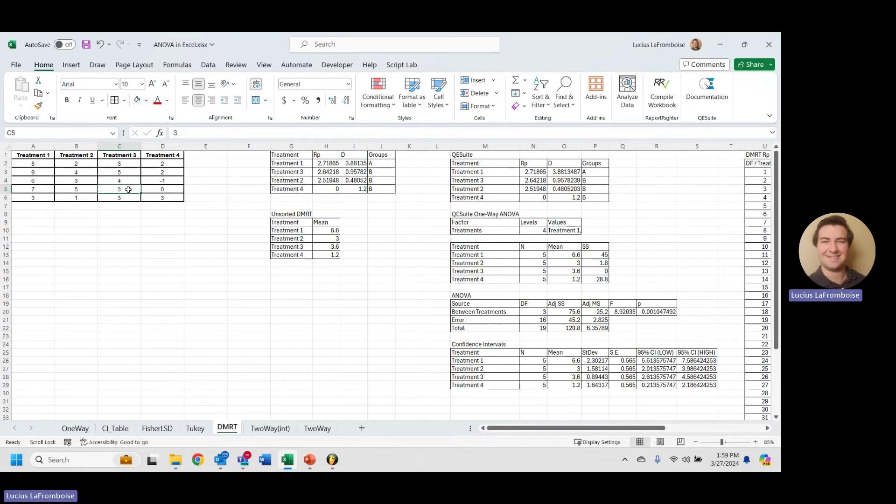
text(3.5)
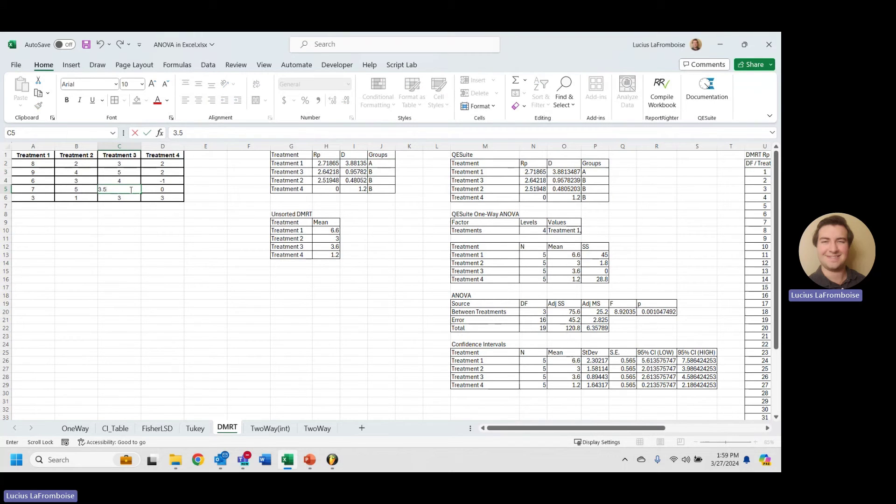
key(Return)
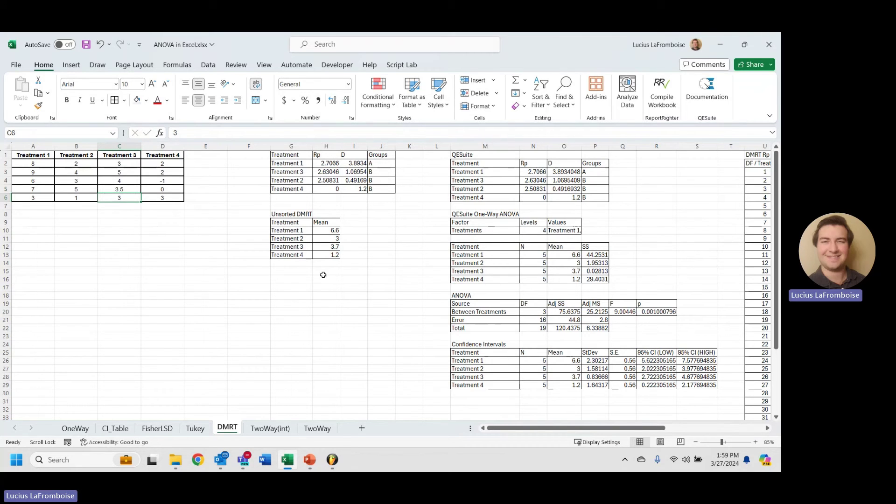
click(357, 166)
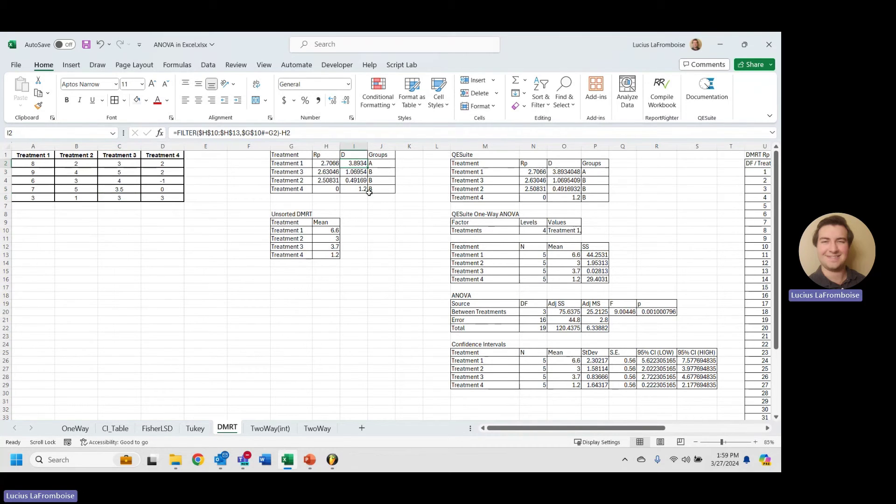
click(123, 197)
text(3.5)
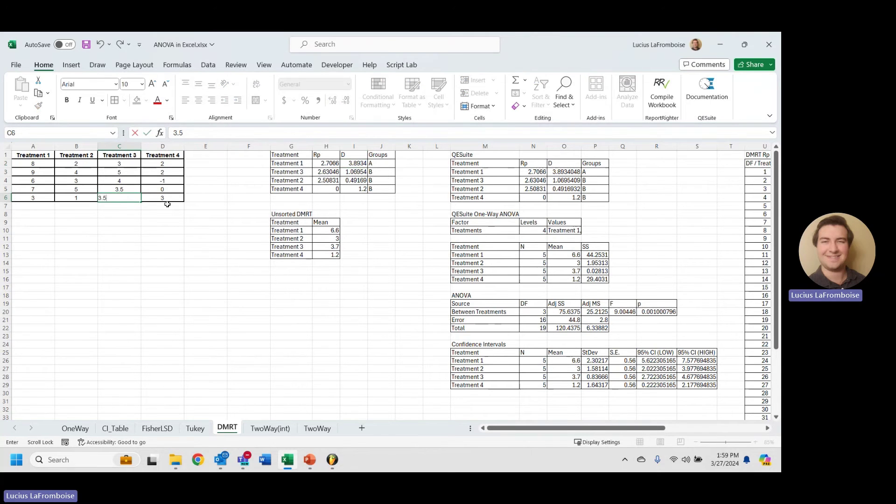
key(Return)
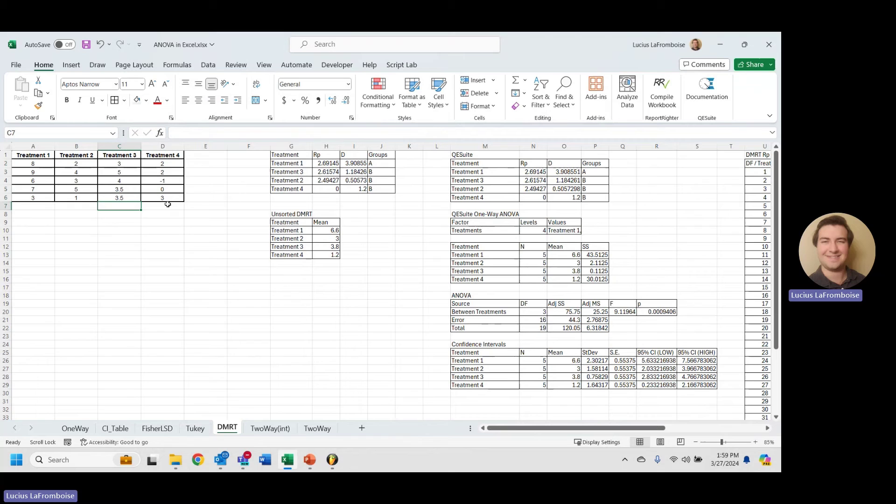
click(126, 164)
text(4)
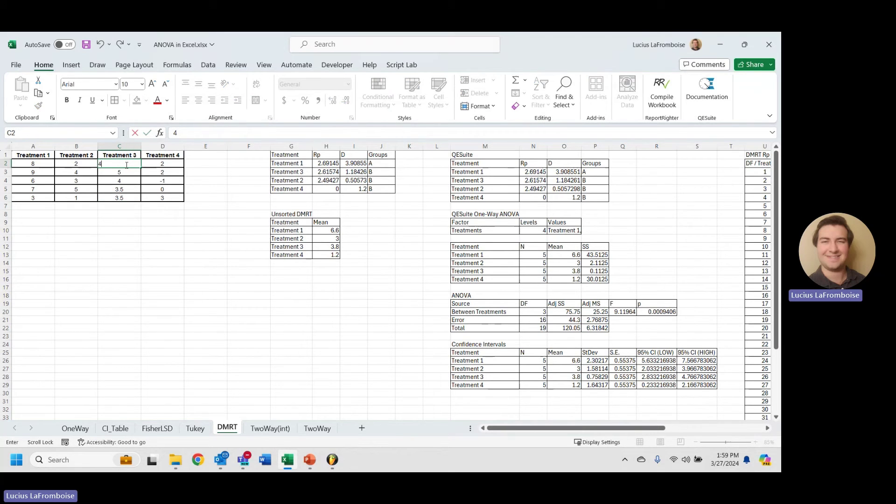
key(Return)
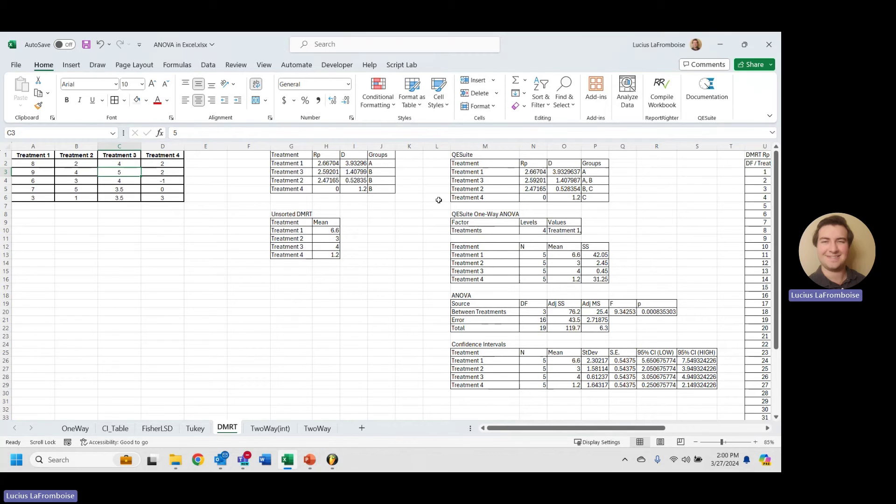
Clear J2:J5, then enter A for Treatment 1 and 'A, B' for Treatment 3
drag(378, 163, 382, 185)
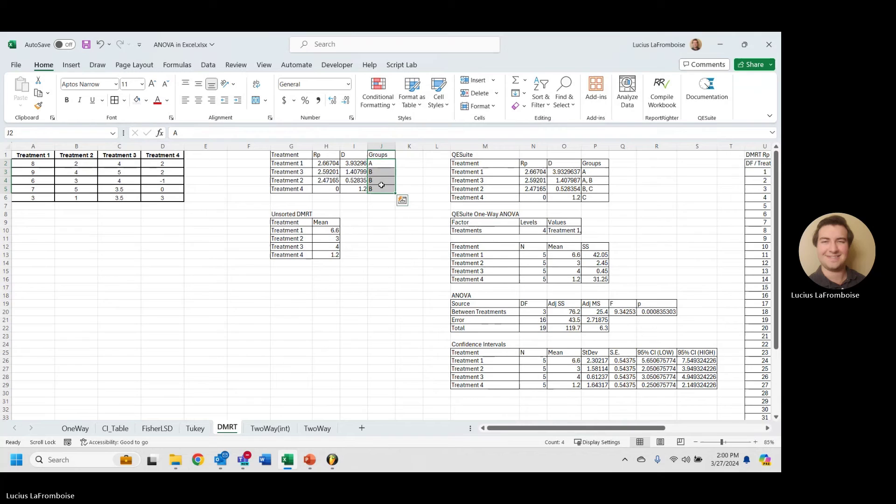
key(Delete)
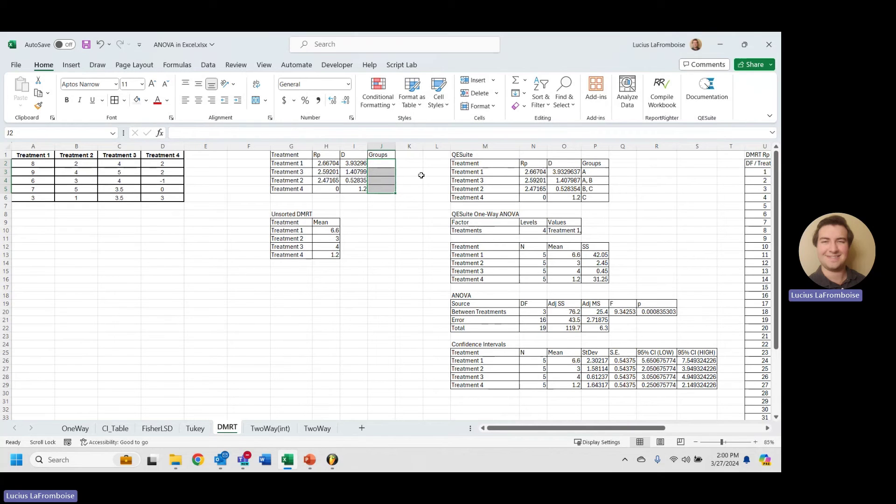
click(381, 163)
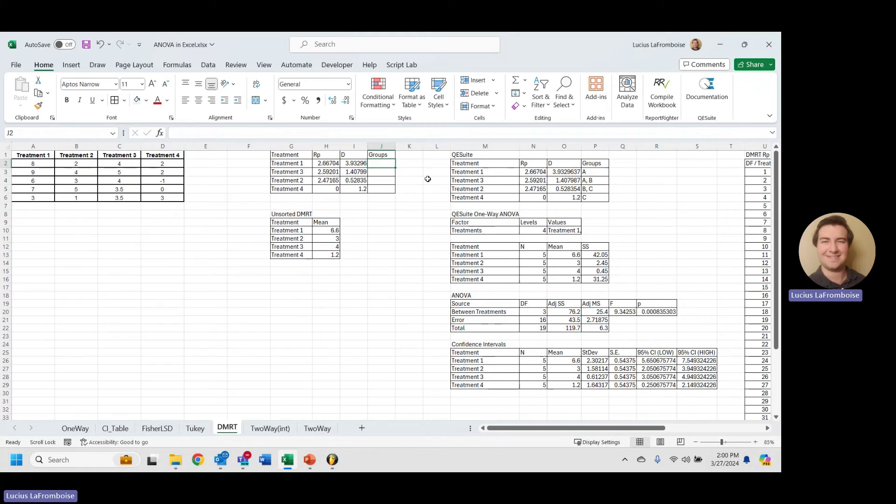
text(A)
key(Return)
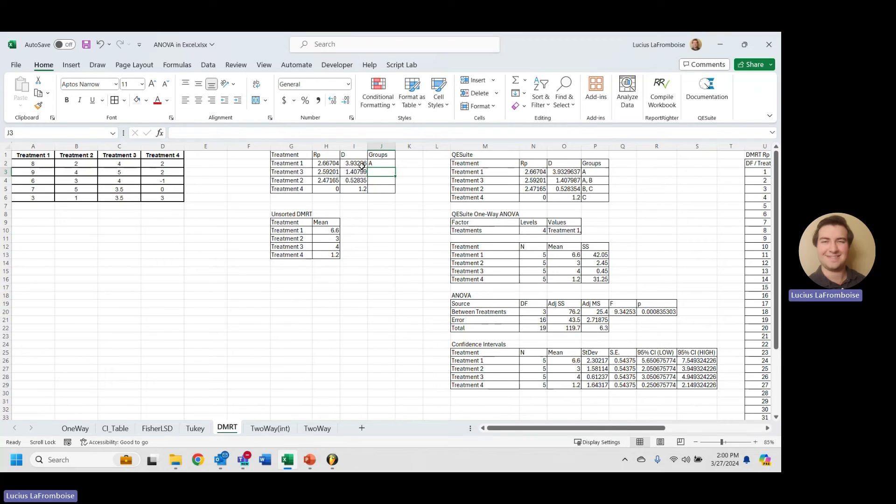
text(A)
key(Return)
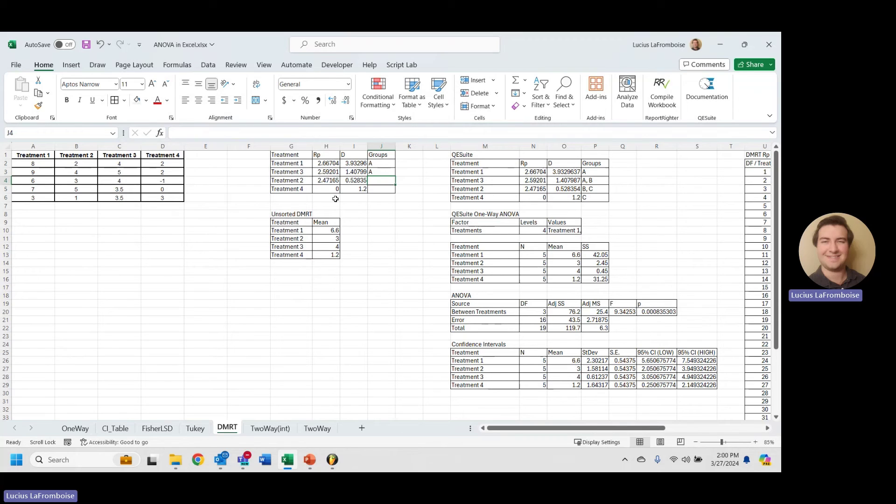
double_click(392, 171)
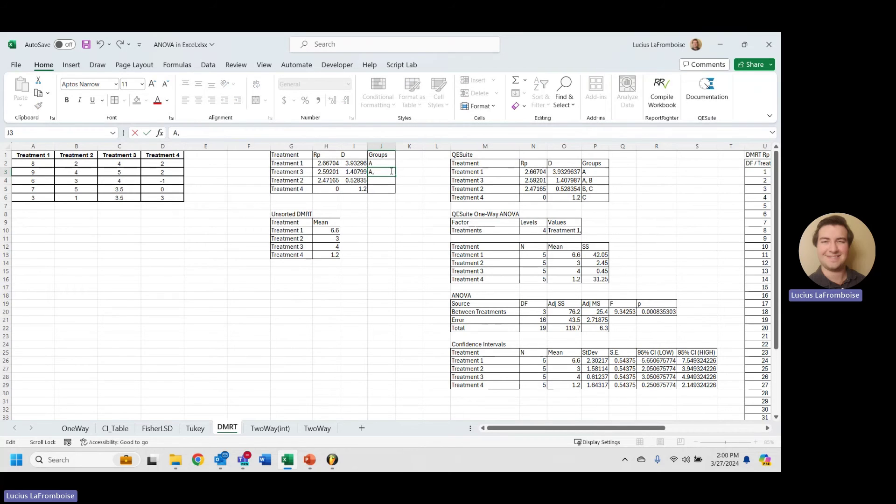
text(, B)
key(Return)
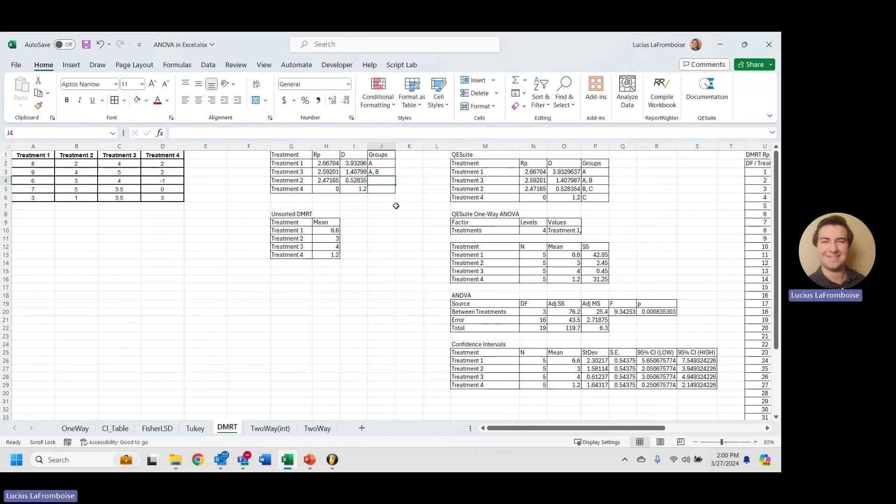
Enter 'B, C' for Treatment 2 and C for Treatment 4
text(B)
key(Return)
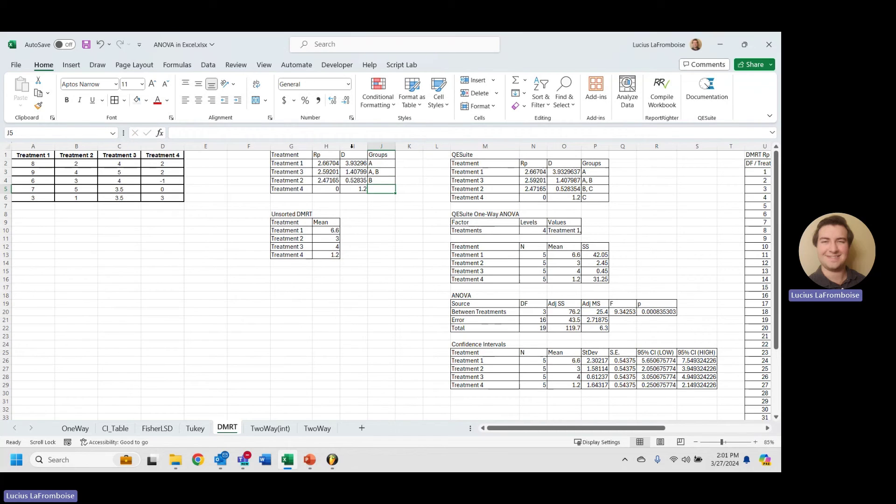
double_click(377, 182)
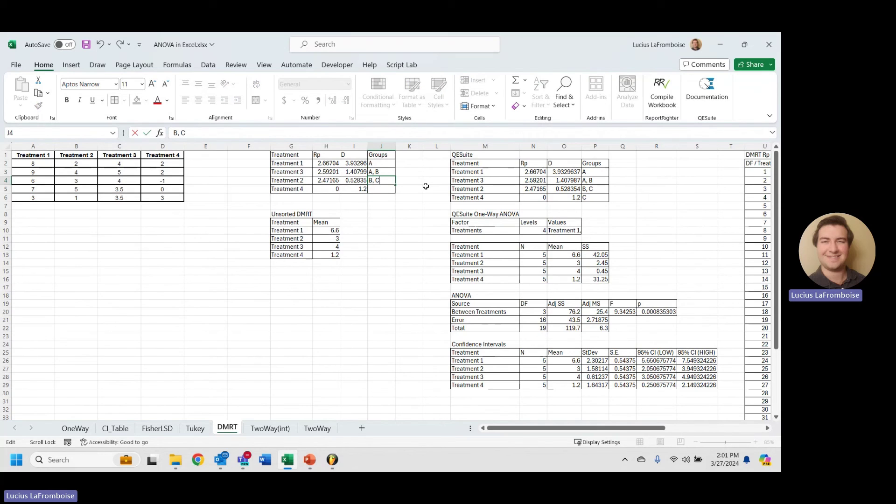
key(Return)
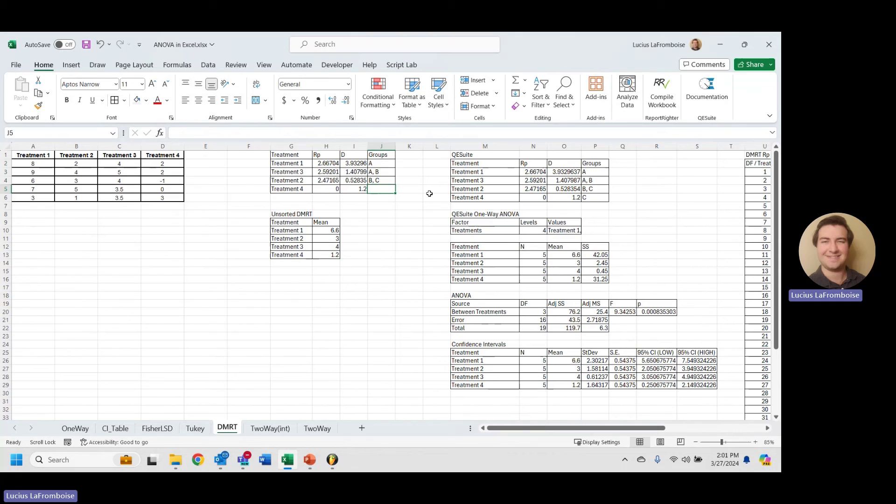
text(X)
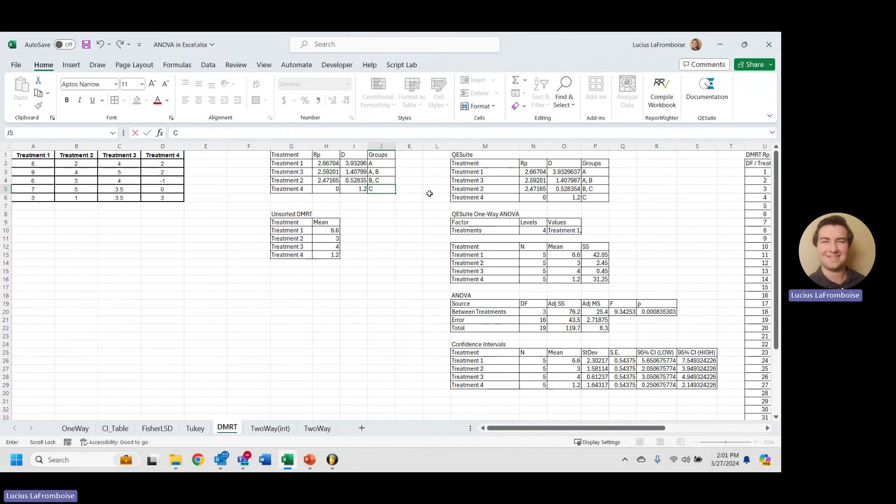
key(Return)
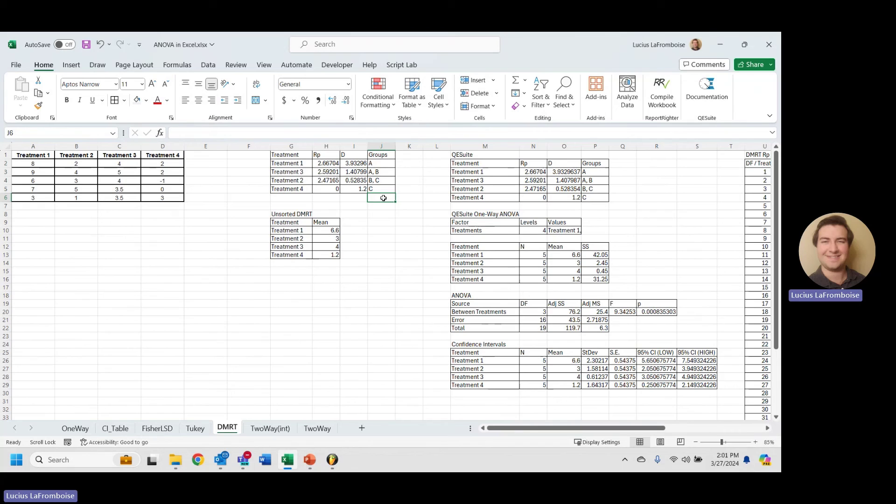
drag(384, 165, 387, 171)
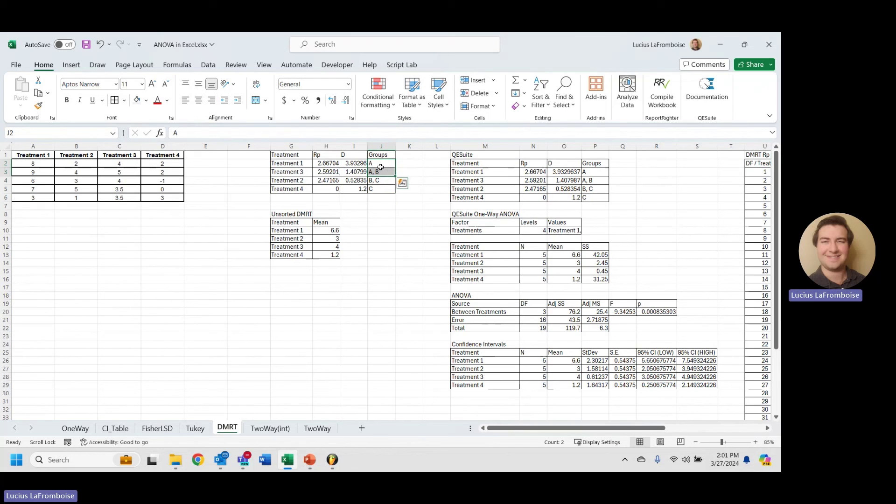
click(382, 165)
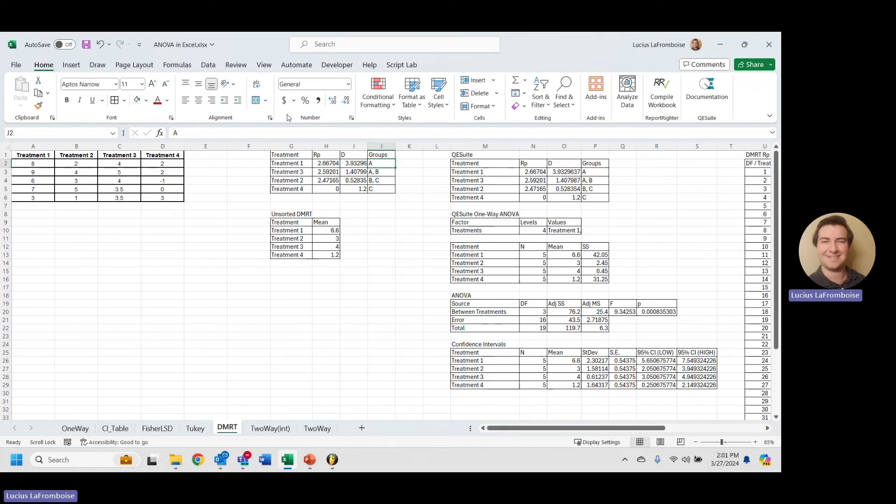
click(381, 223)
click(308, 172)
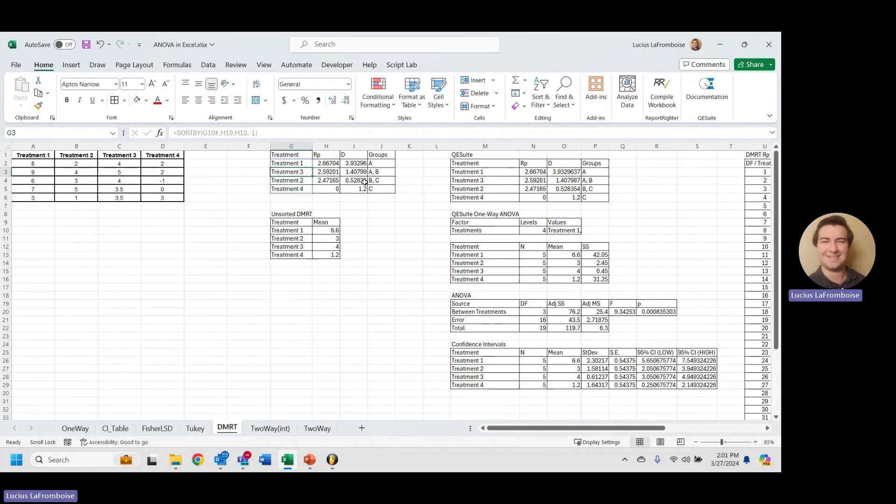
click(299, 163)
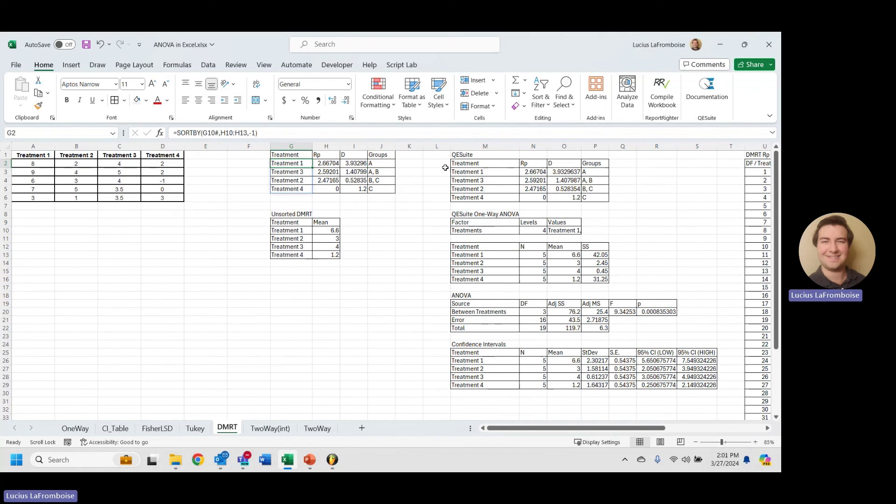
click(370, 172)
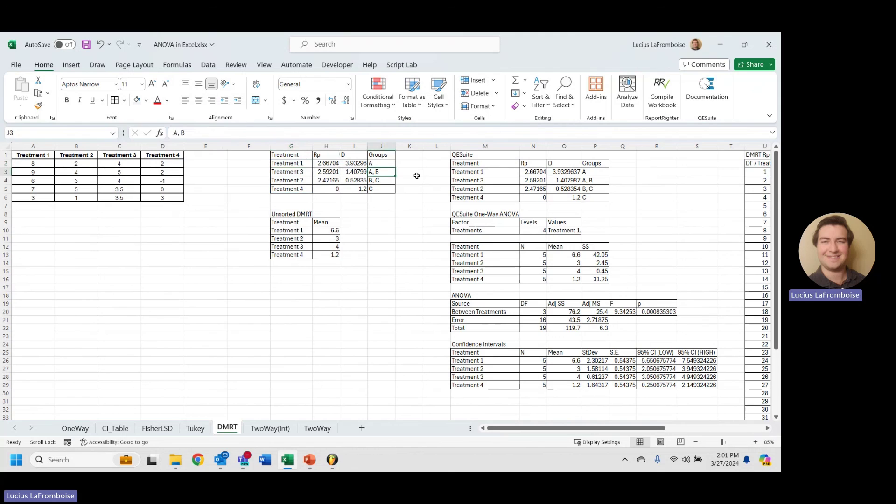
click(386, 183)
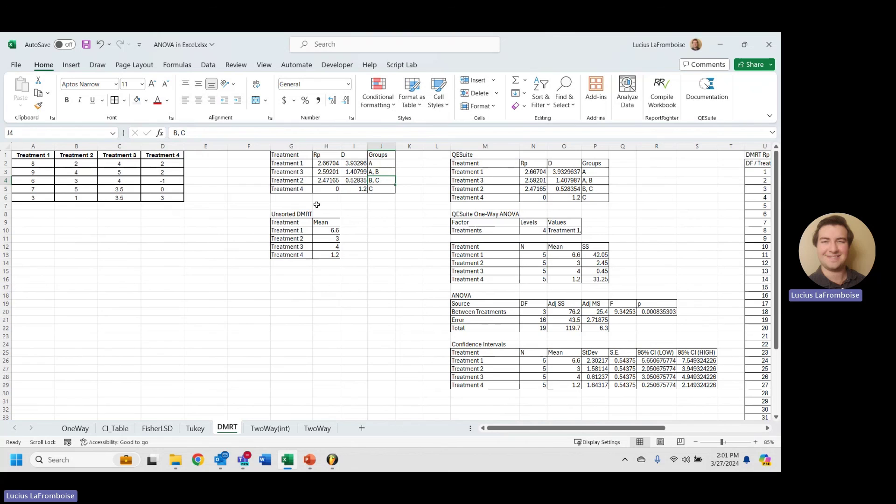
click(386, 223)
click(375, 182)
click(377, 191)
click(383, 183)
click(379, 189)
click(392, 223)
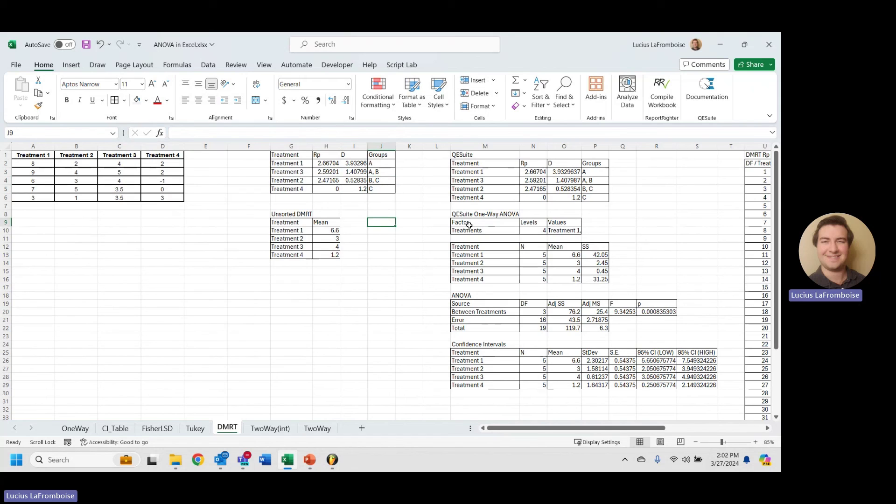